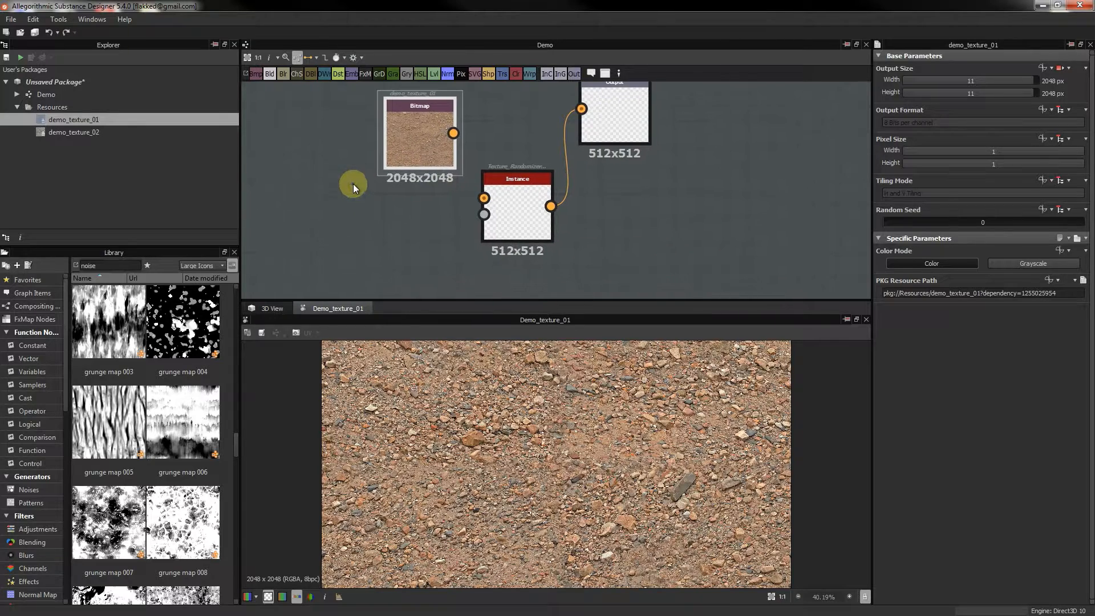
Connect the demo_texture_01 bitmap to the Texture_Randomizer node's Randomizer_Texture_Input and preview the randomizer's output
left_click_drag(427, 138, 433, 116)
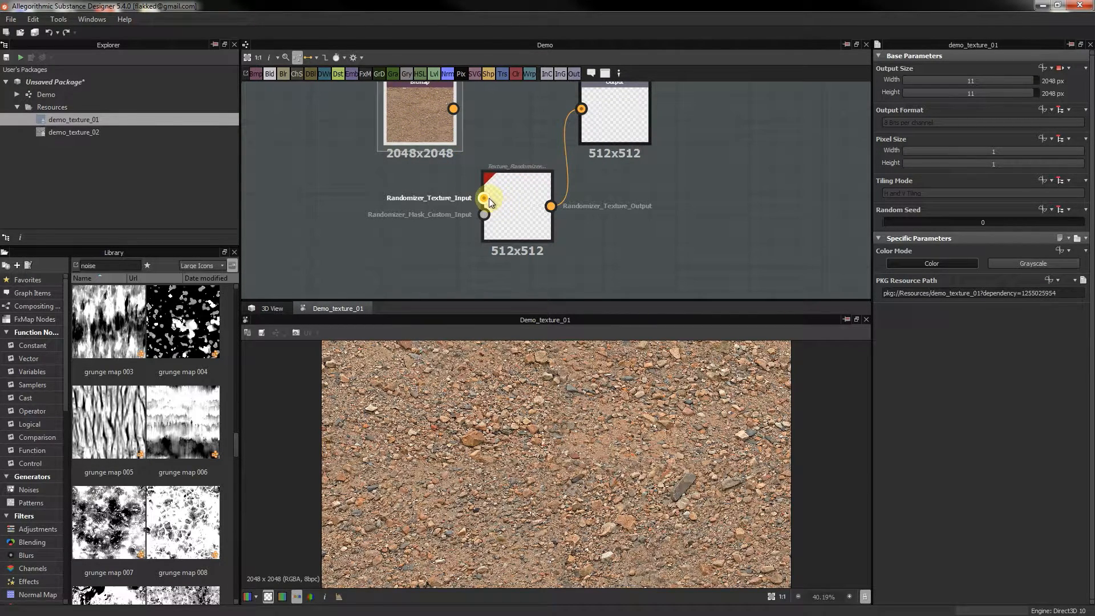
middle_click_drag(491, 200, 485, 213)
left_click_drag(447, 122, 477, 212)
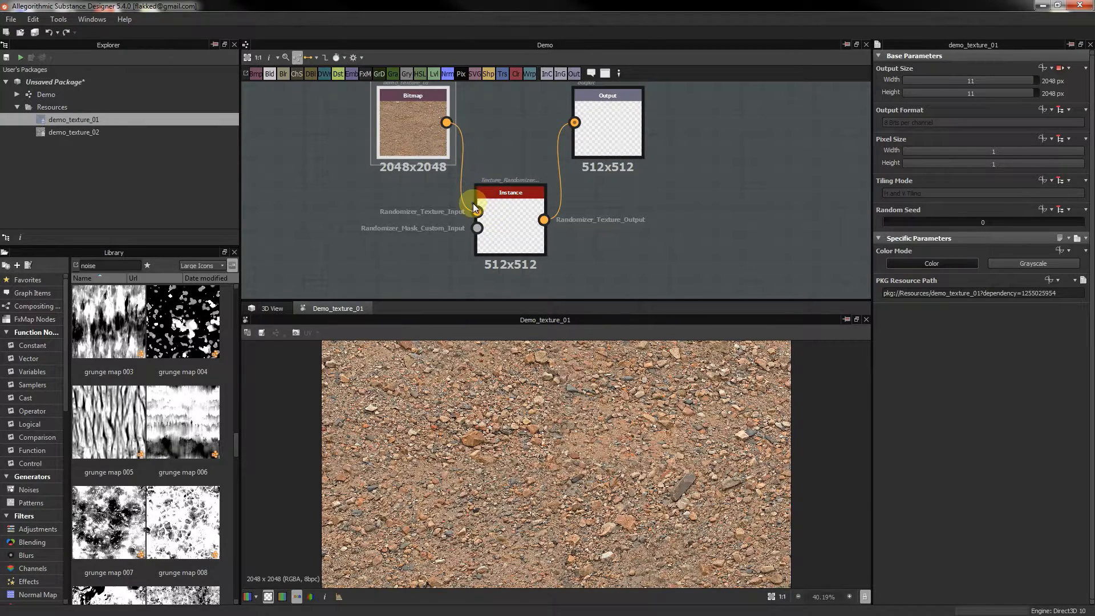
middle_click_drag(654, 237, 626, 237)
double_click(470, 229)
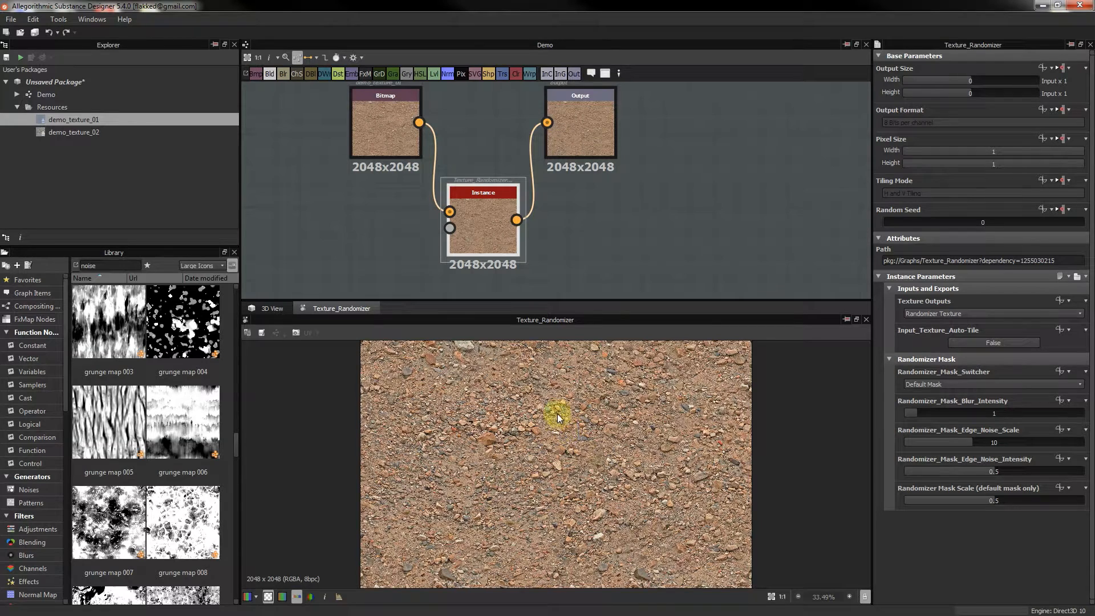
Switch the randomizer's Texture Outputs to Original Texture, enlarge the 2D preview pane, and return the output to Randomizer Texture
left_click(648, 211)
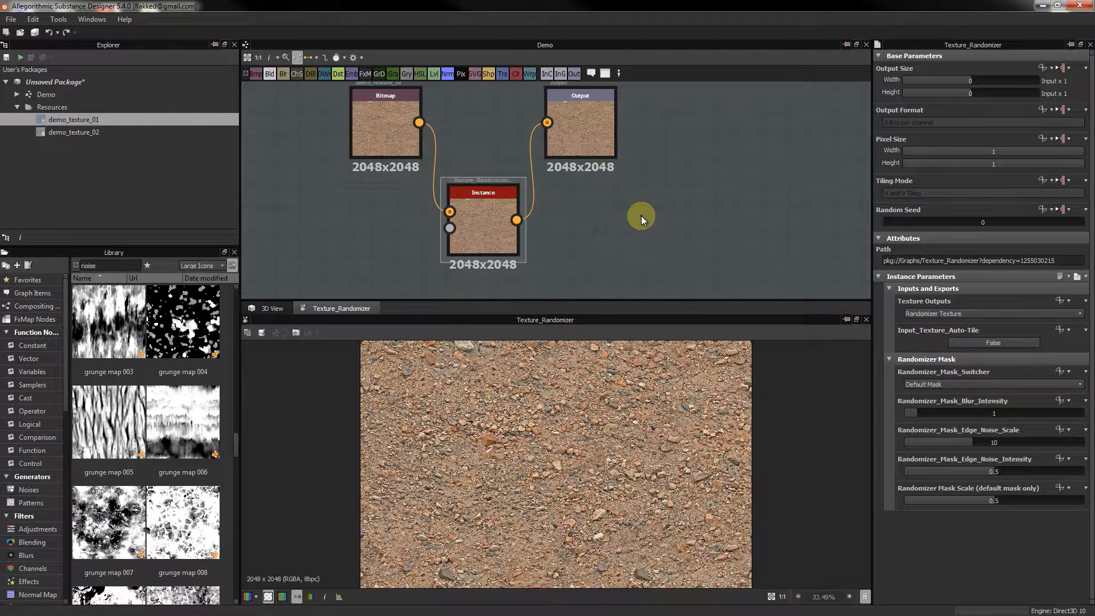
left_click(501, 228)
middle_click_drag(724, 237, 764, 205)
scroll(689, 193, "up", 1)
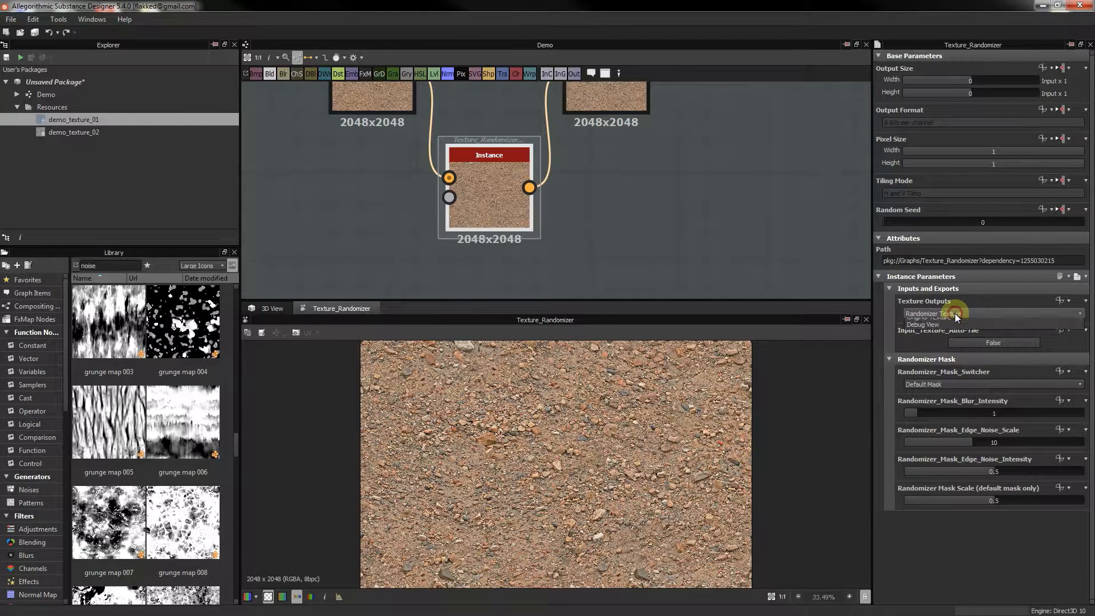
left_click(955, 313)
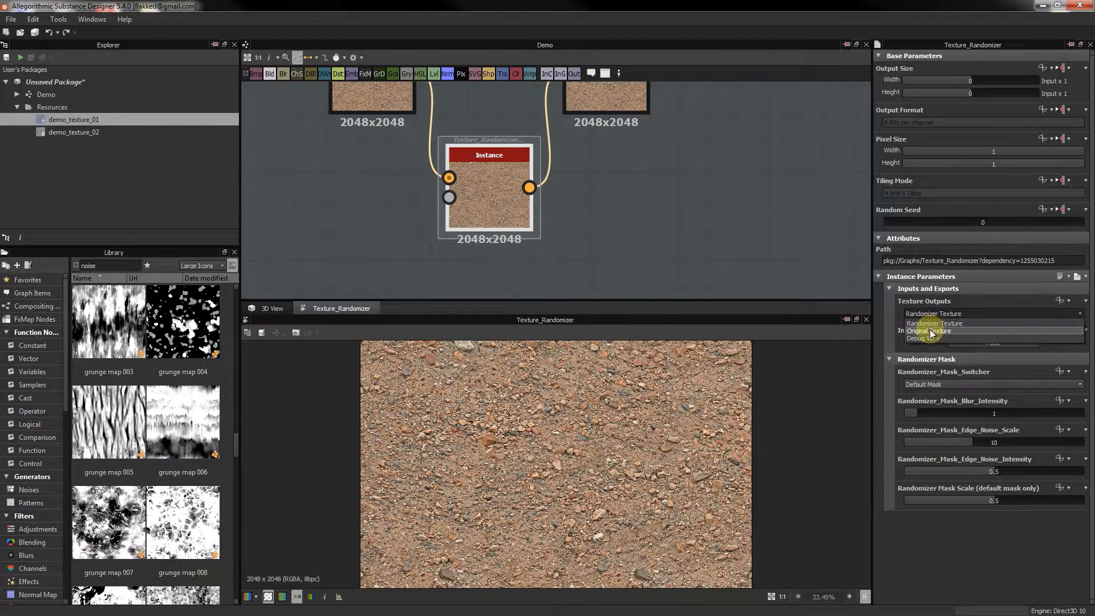
left_click(929, 331)
left_click_drag(693, 299, 701, 237)
left_click(941, 314)
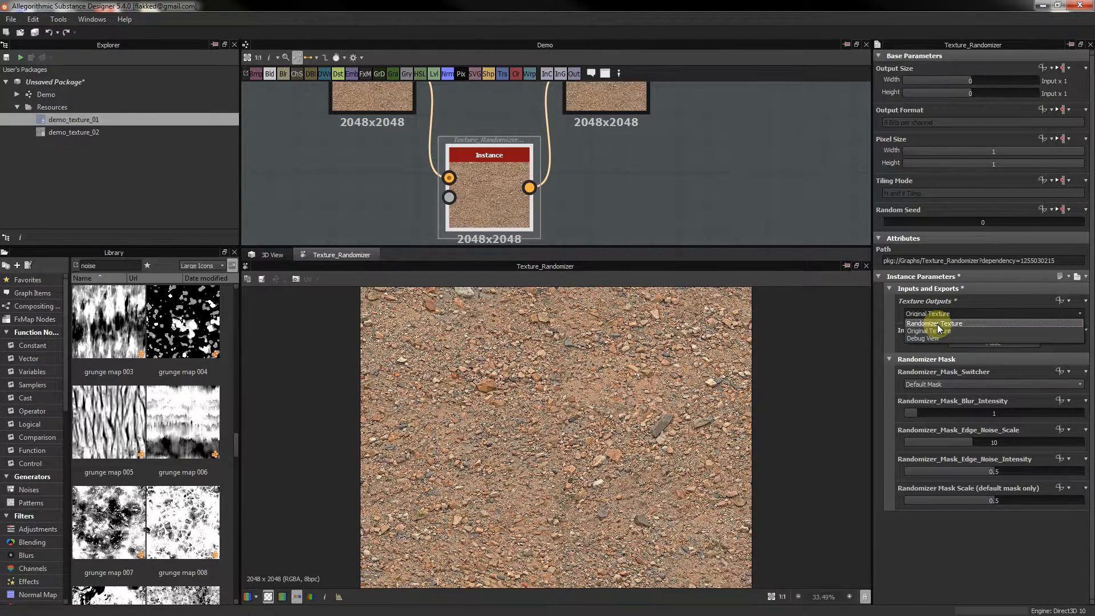
left_click(937, 320)
Set Texture Outputs to Original Texture once more for comparison, and restore Randomizer Texture
left_click(935, 314)
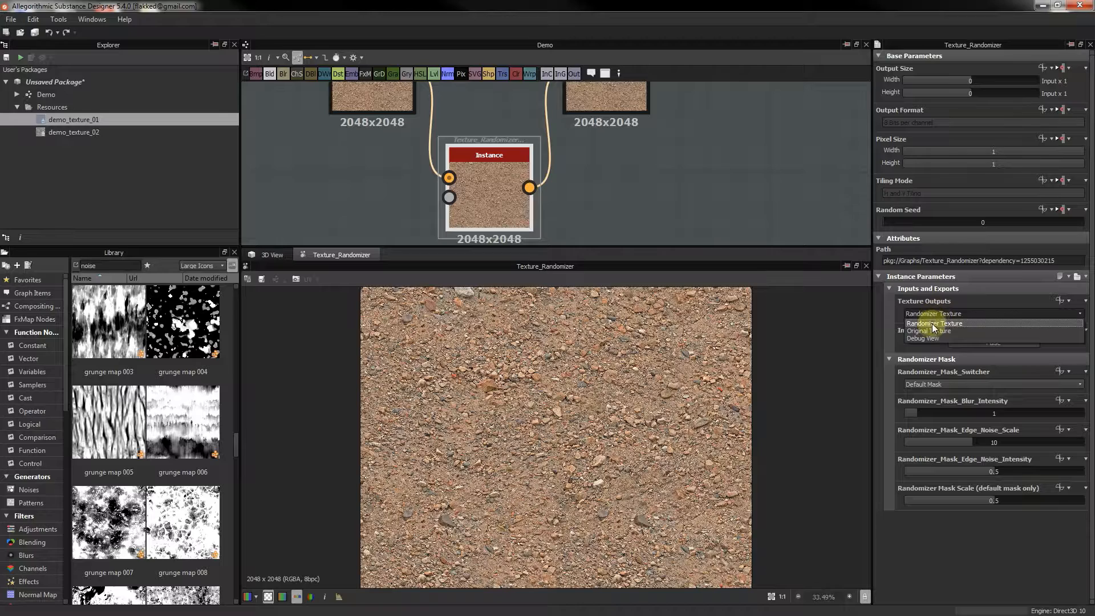
left_click(932, 329)
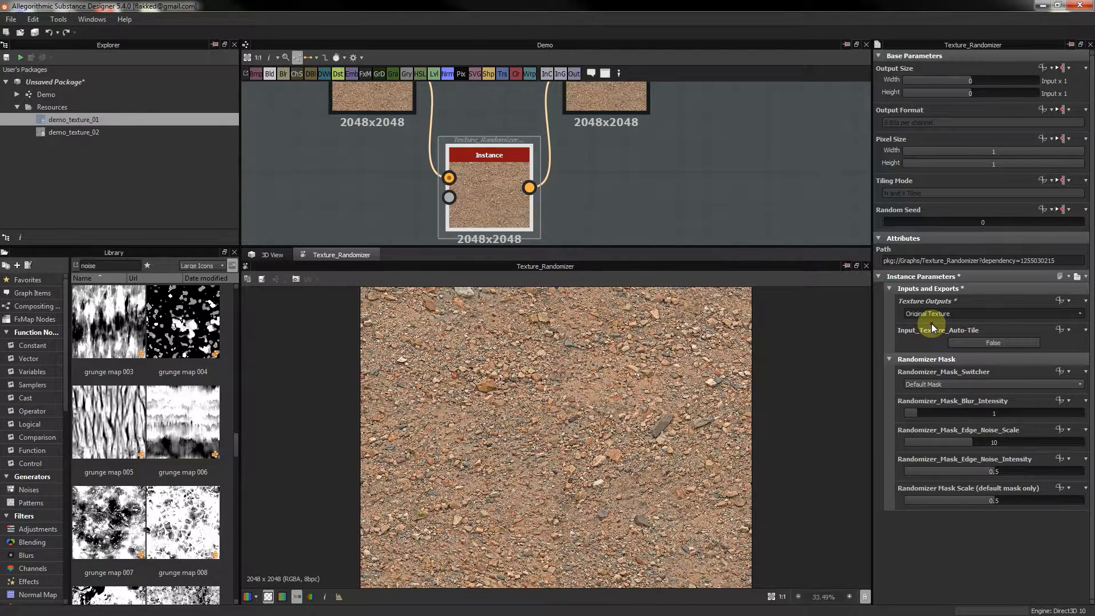
left_click(934, 315)
left_click(935, 323)
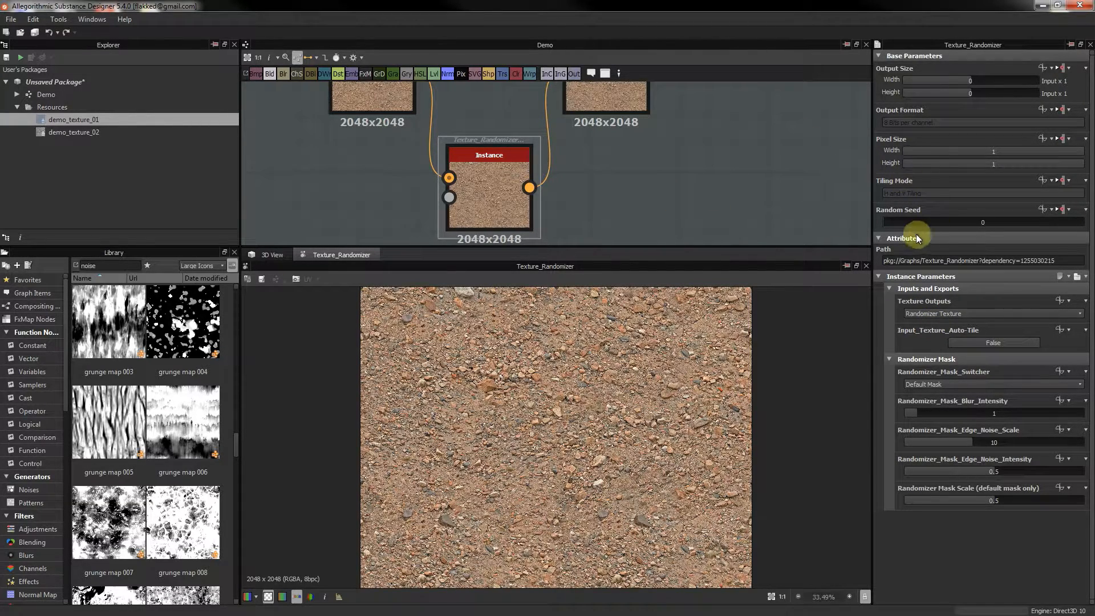
Try other Random Seed values on the Texture_Randomizer node and bring the seed back to 0
left_click(494, 193)
mouse_move(908, 224)
left_mouse_down()
mouse_move(1038, 222)
mouse_move(888, 218)
left_mouse_up()
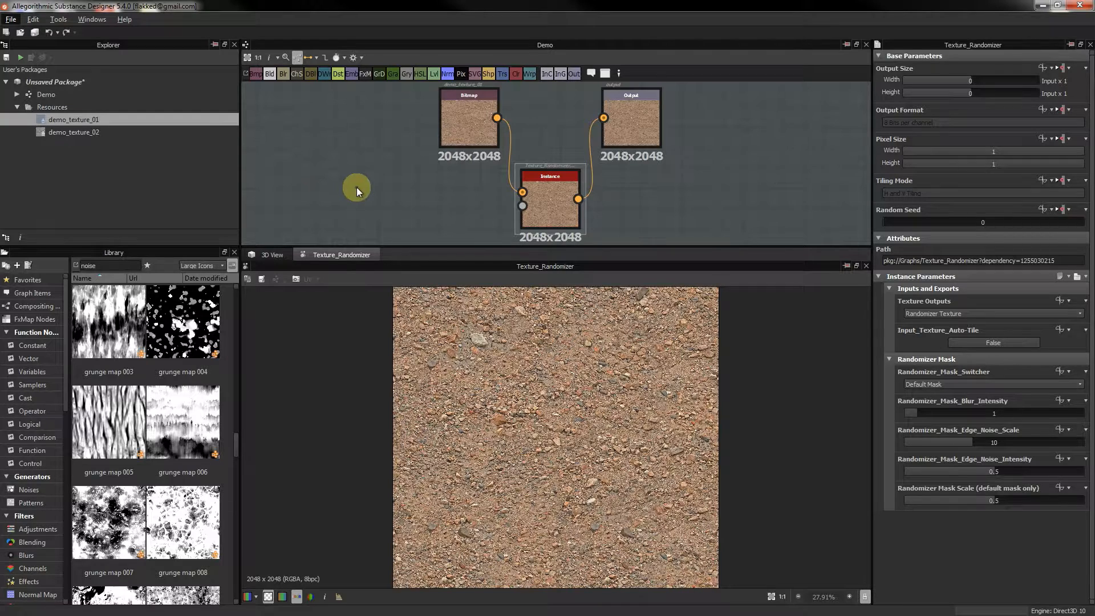
Show the randomizer node's Debug View output to inspect the mask areas, and switch back to Randomizer Texture
middle_click_drag(677, 162, 660, 161)
scroll(544, 214, "up", 1)
left_click(543, 190)
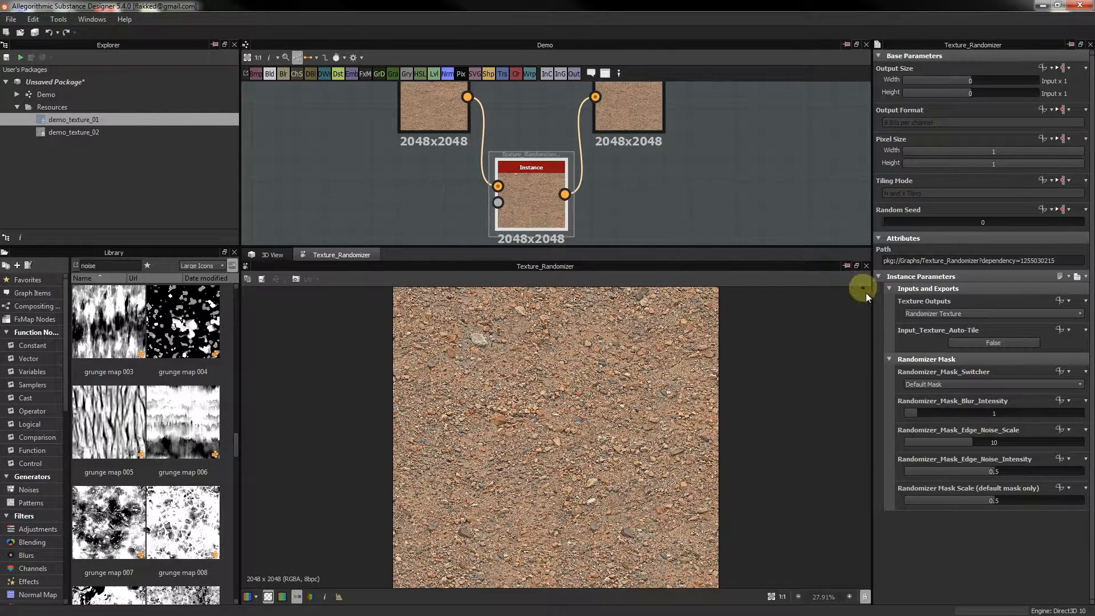
left_click(919, 313)
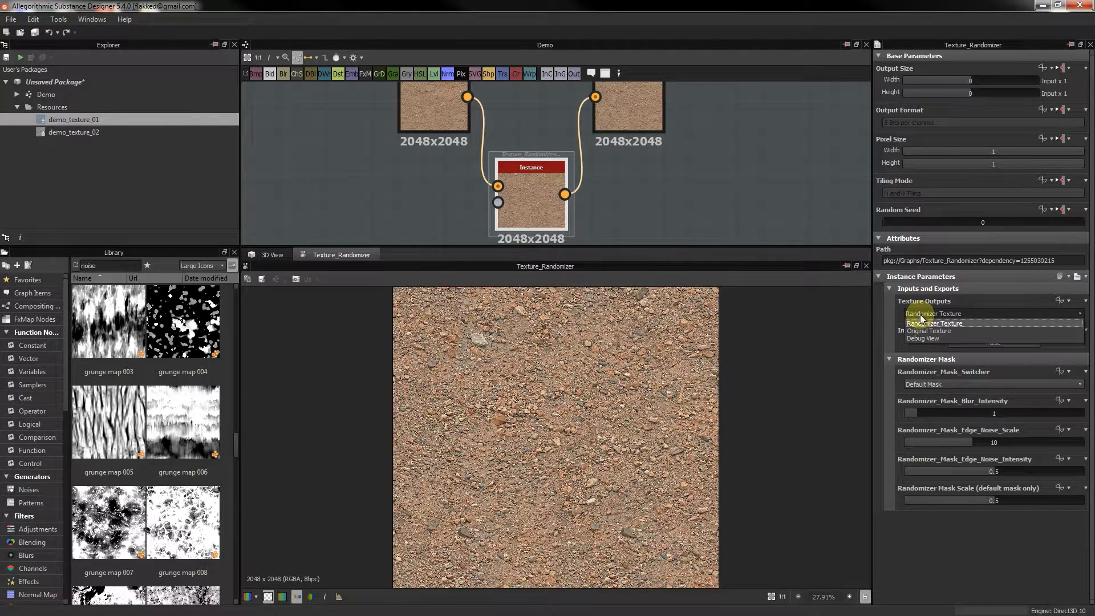
left_click(919, 338)
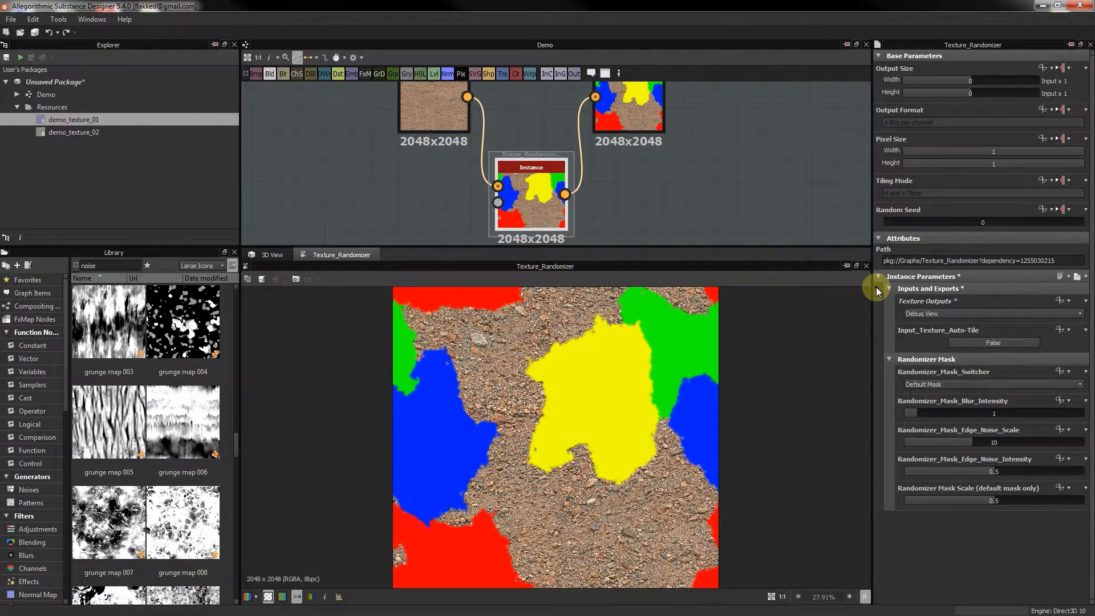
left_click(928, 314)
left_click(928, 323)
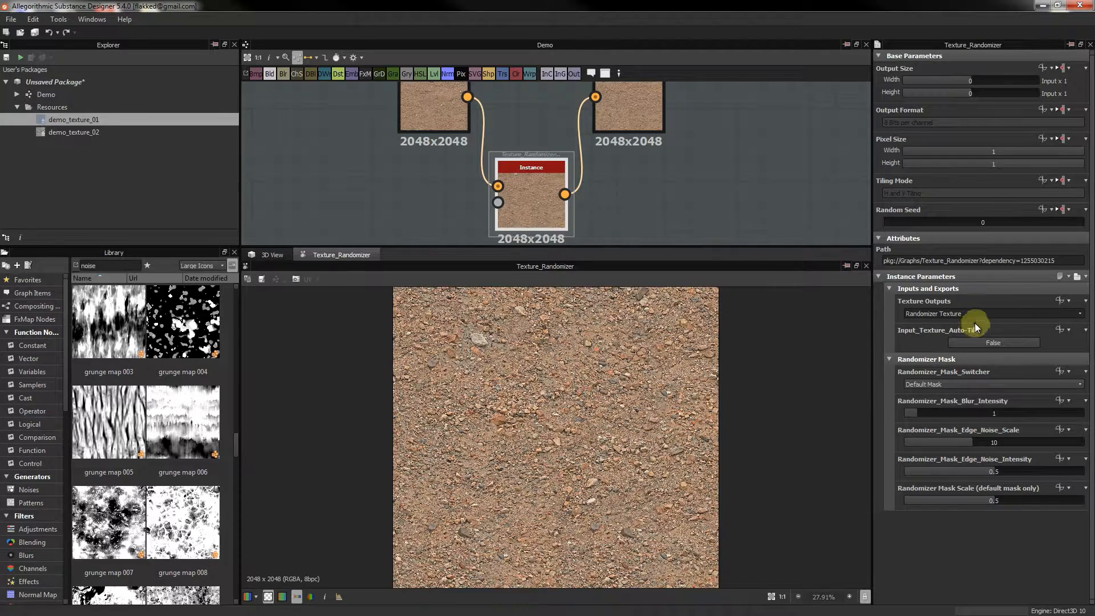
Try different Random Seed values in Debug View, return the seed to 0 and restore the Randomizer Texture output
left_click(962, 315)
left_click(923, 338)
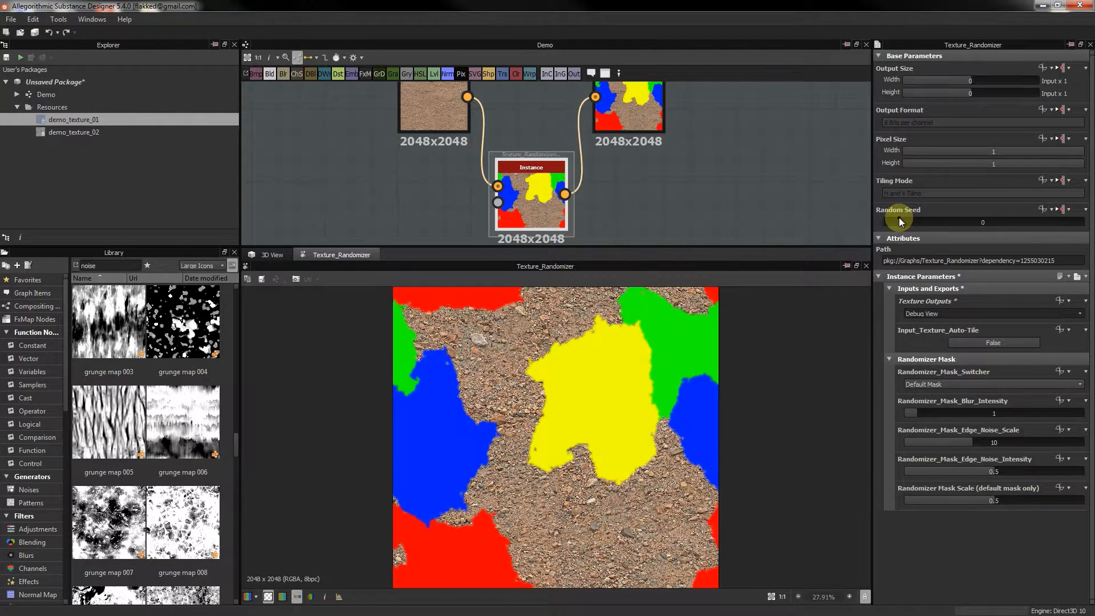
mouse_move(893, 221)
left_mouse_down()
mouse_move(977, 222)
mouse_move(884, 226)
left_mouse_up()
left_click(928, 313)
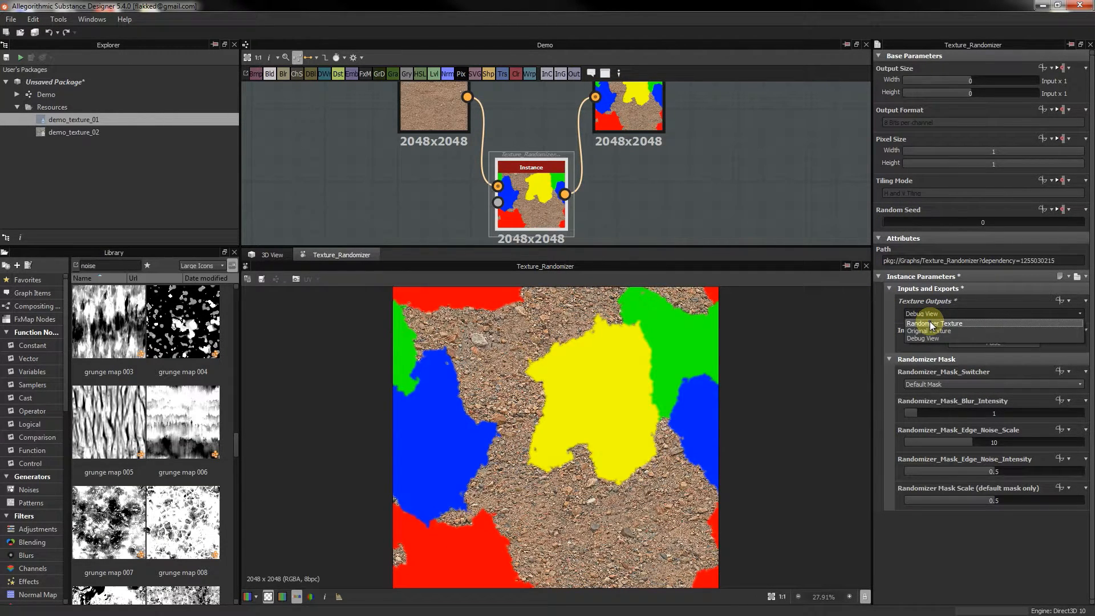
left_click(932, 323)
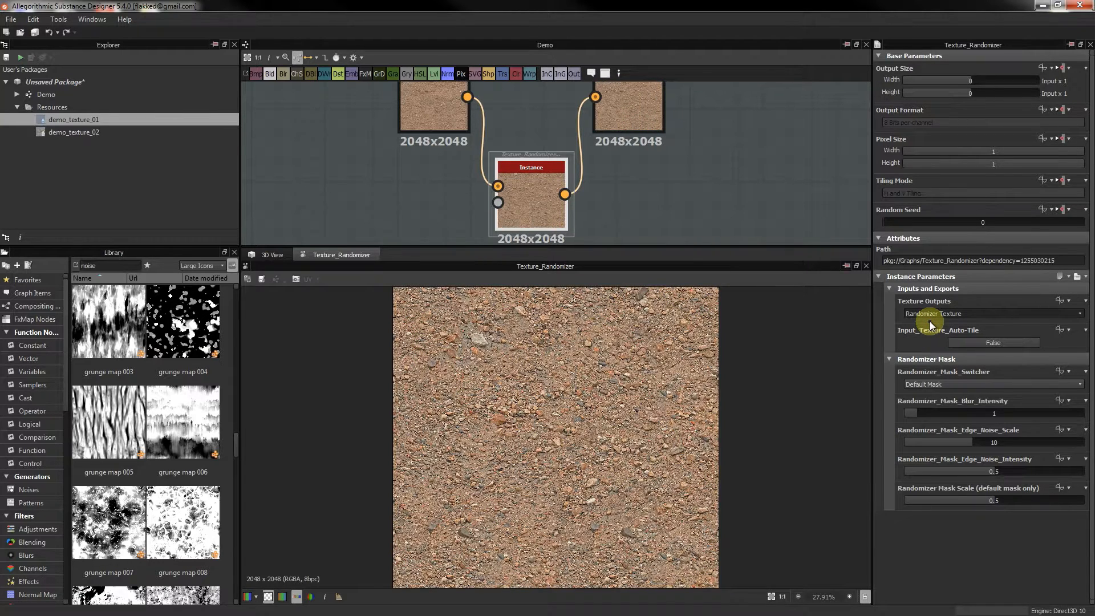
left_click(519, 87)
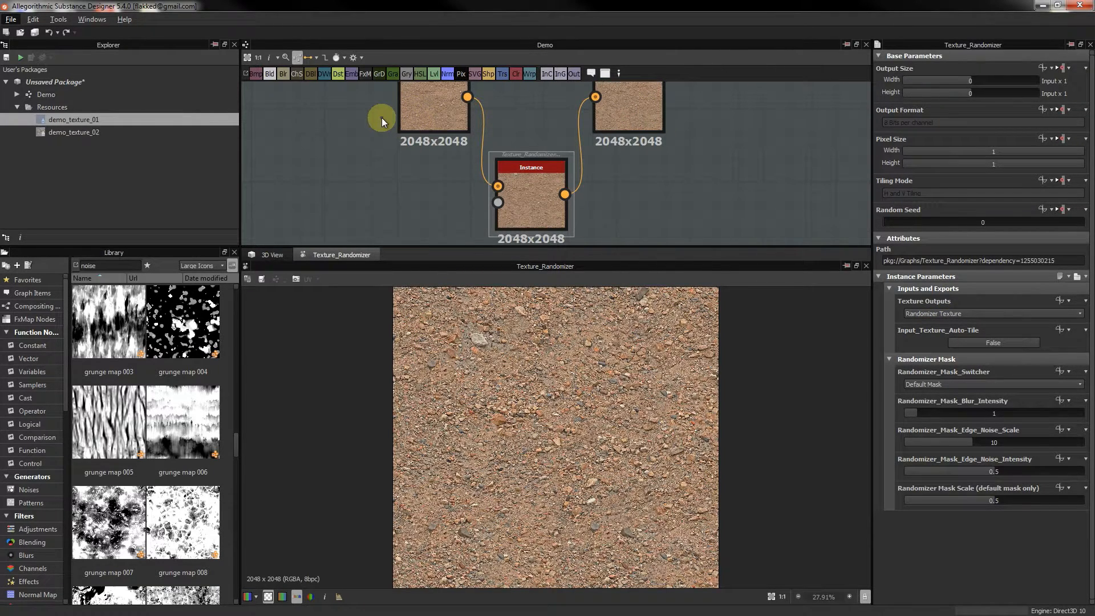
Add demo_texture_02 to the graph as a bitmap node and connect it to Randomizer_Texture_Input in place of the first texture
middle_click_drag(321, 154, 341, 184)
left_click_drag(106, 138, 327, 124)
scroll(623, 418, "down", 1)
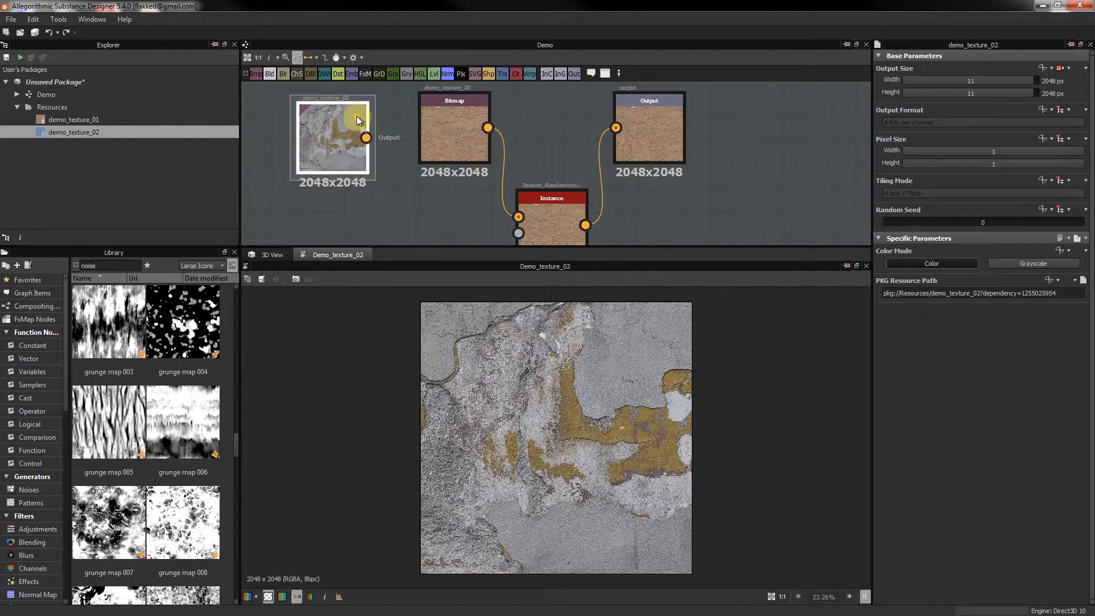
middle_click_drag(534, 219, 505, 172)
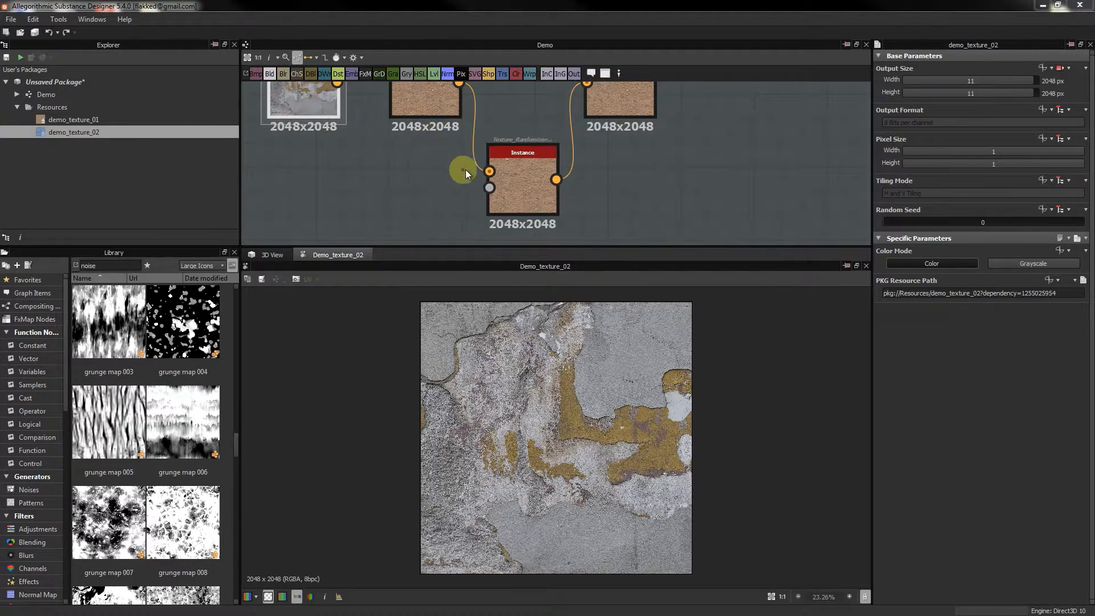
middle_click_drag(413, 159, 460, 200)
left_click_drag(536, 212, 384, 123)
middle_click_drag(537, 234, 506, 215)
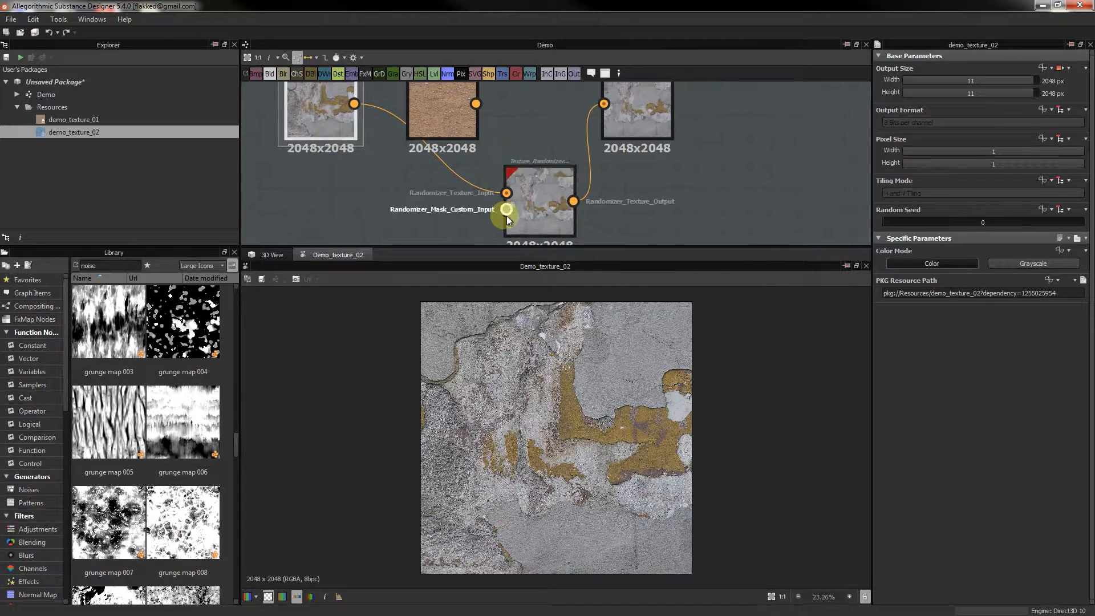
Set the randomizer's Texture Outputs to Original Texture and Input_Texture_Auto-Tile to True
left_click(545, 194)
left_click(948, 313)
left_click(940, 326)
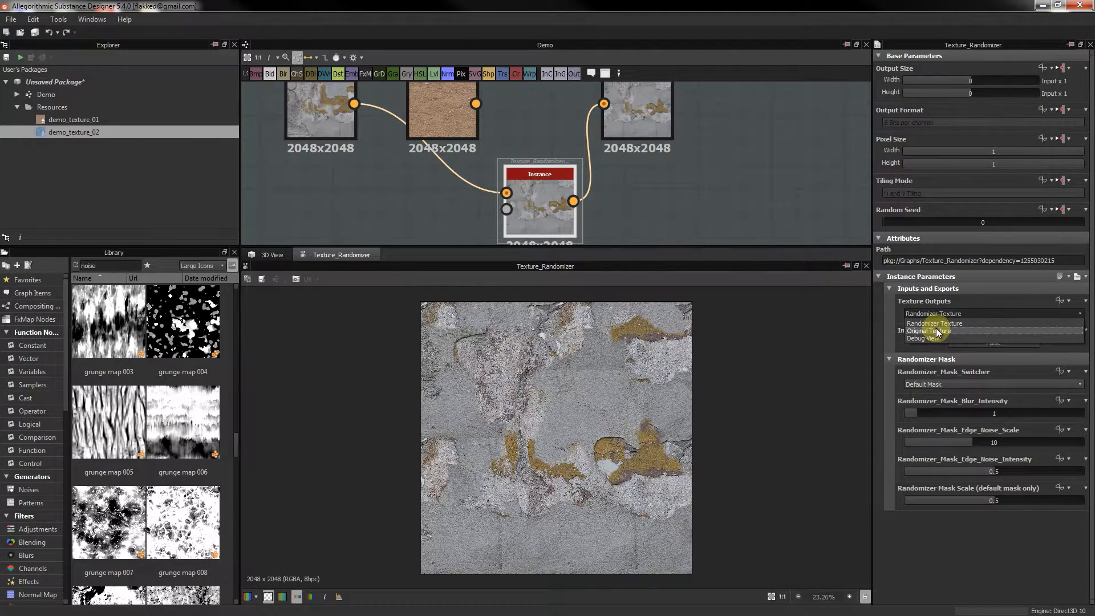
scroll(661, 396, "up", 3)
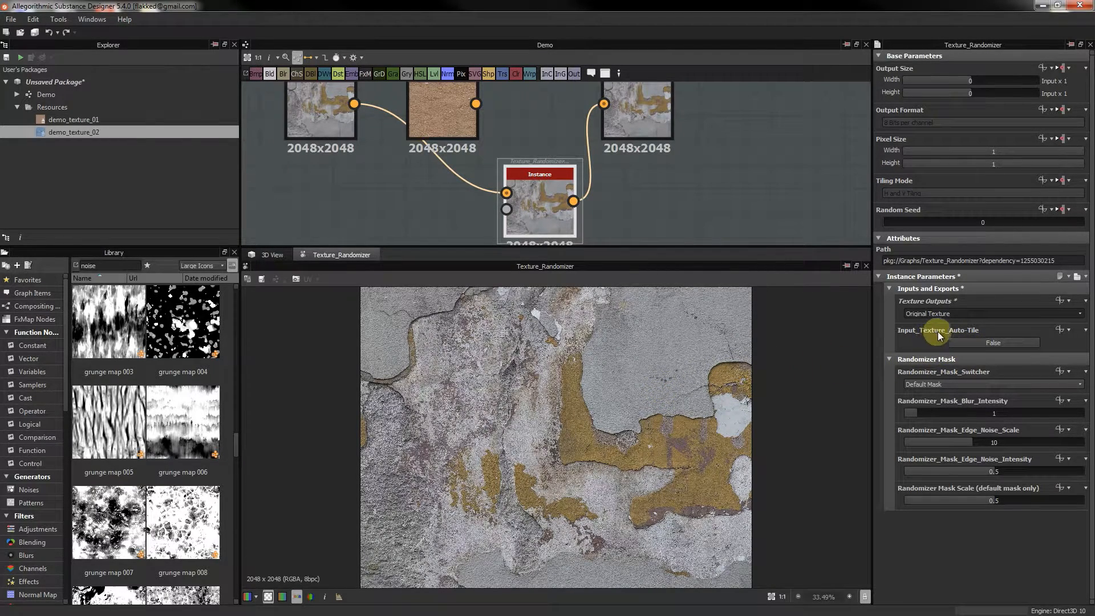
left_click(995, 344)
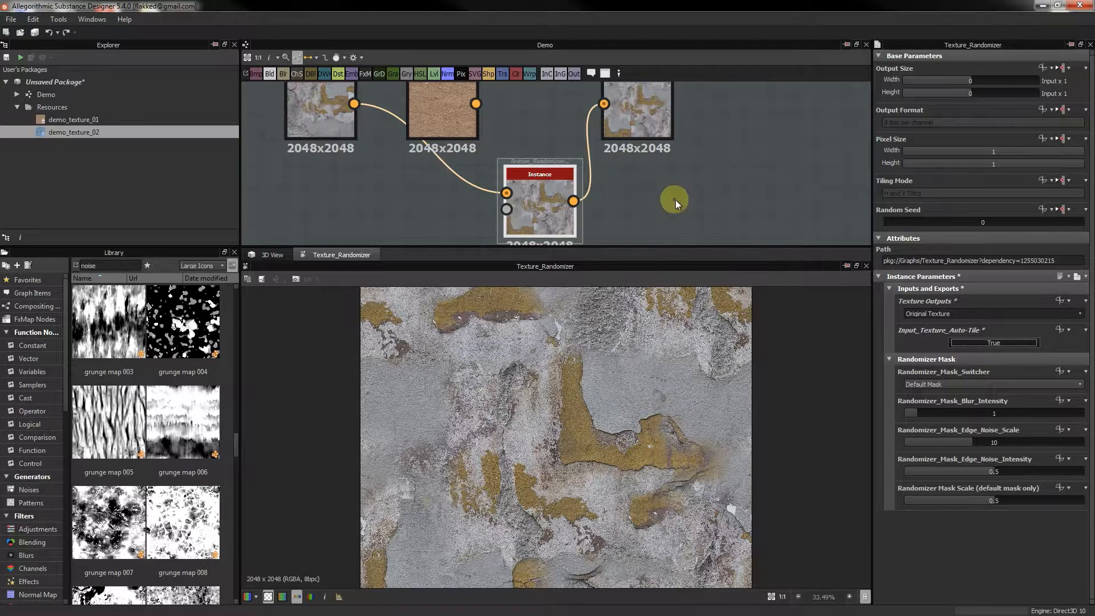
Set the Texture_Randomizer node's Texture Outputs to Debug View
middle_click_drag(672, 200, 668, 173)
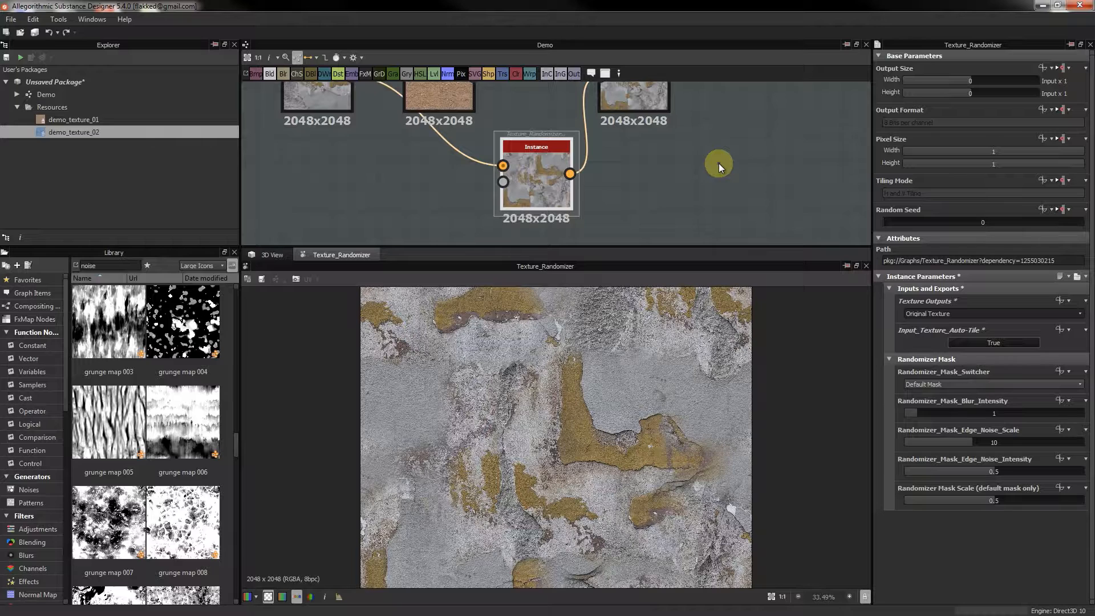
middle_click_drag(732, 183, 734, 189)
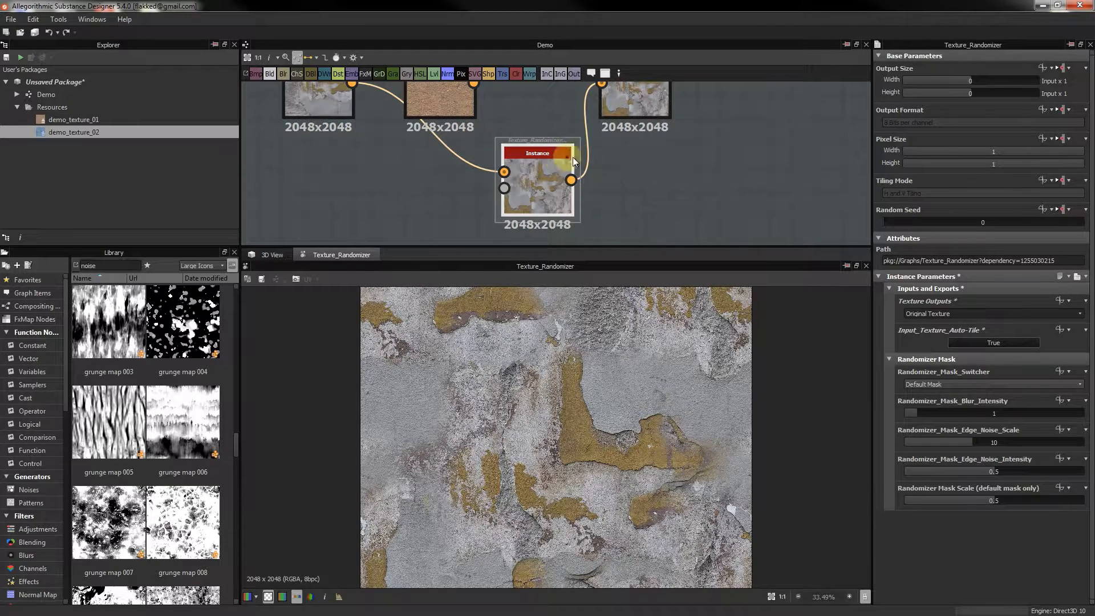
middle_click_drag(726, 159, 733, 156)
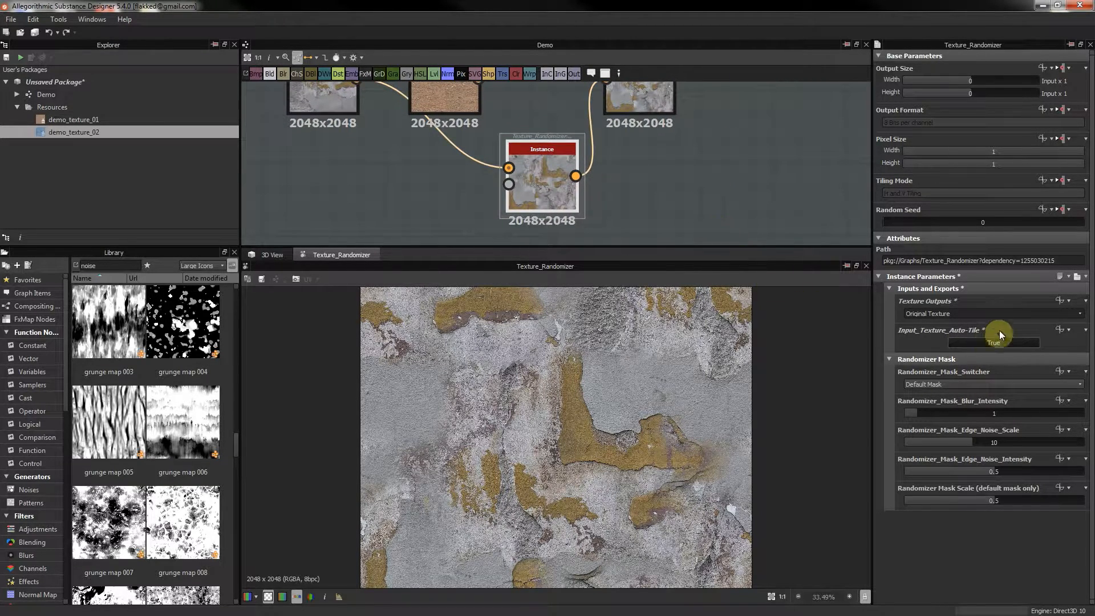
left_click(973, 313)
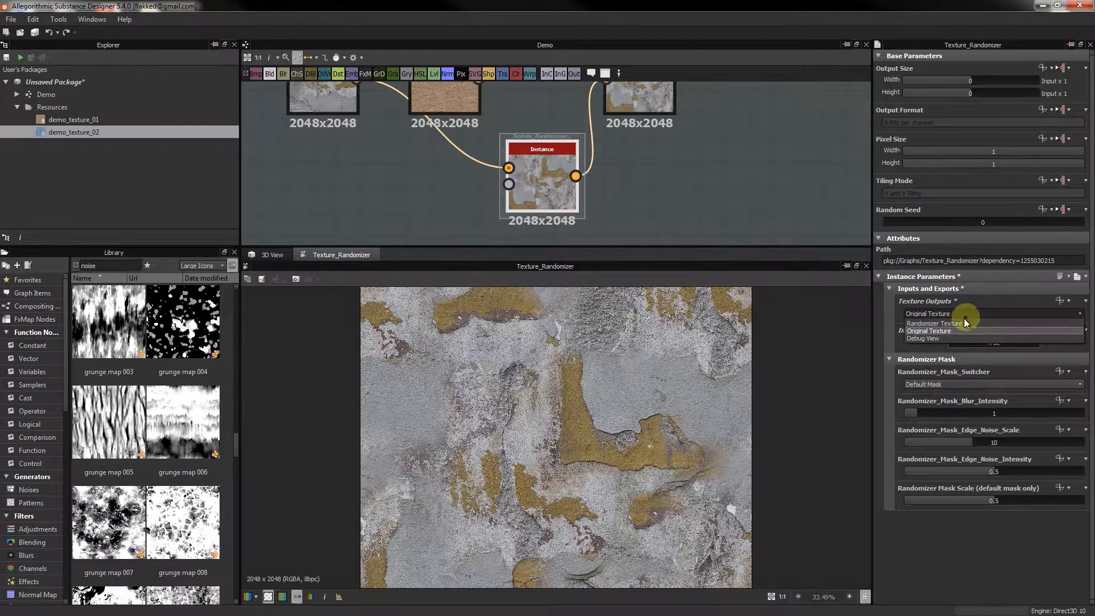
left_click(933, 337)
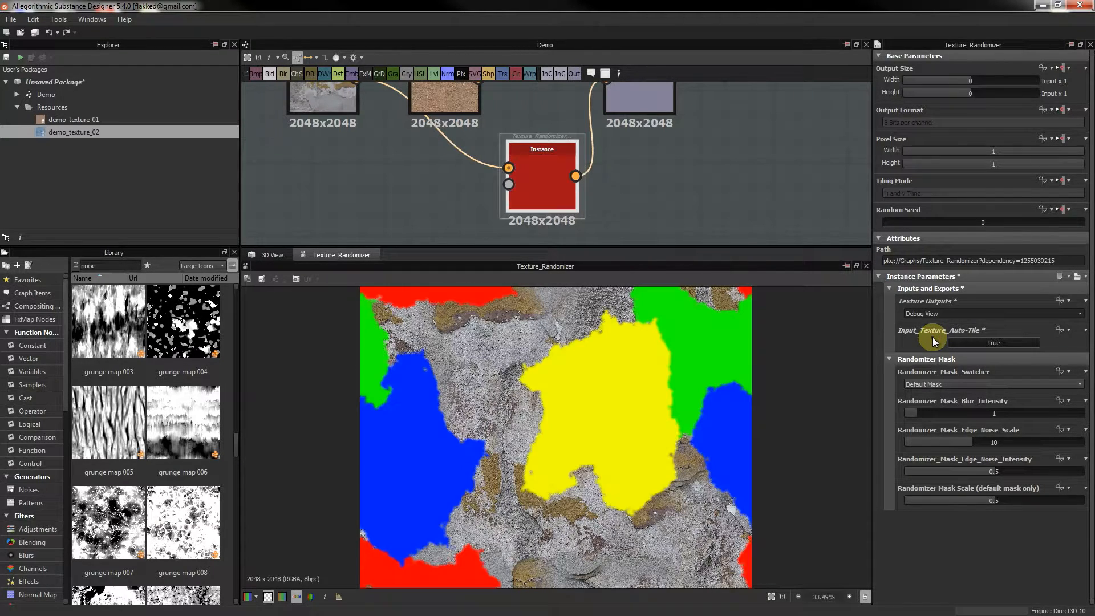
Set Randomizer_Mask_Switcher to Custom Mask on the Texture_Randomizer node
middle_click_drag(777, 178, 780, 161)
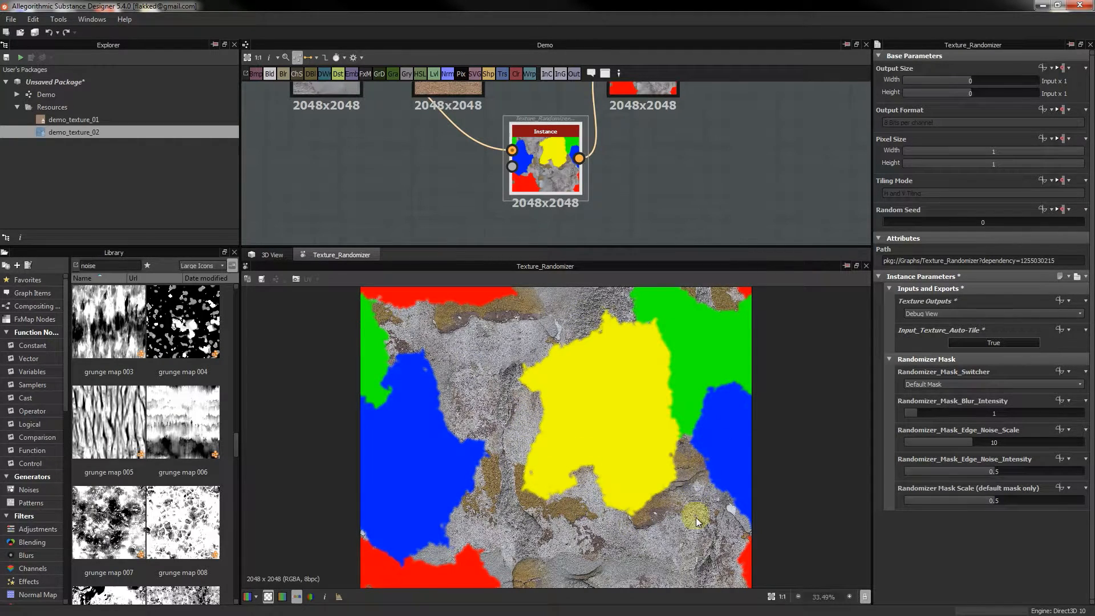
left_click(923, 386)
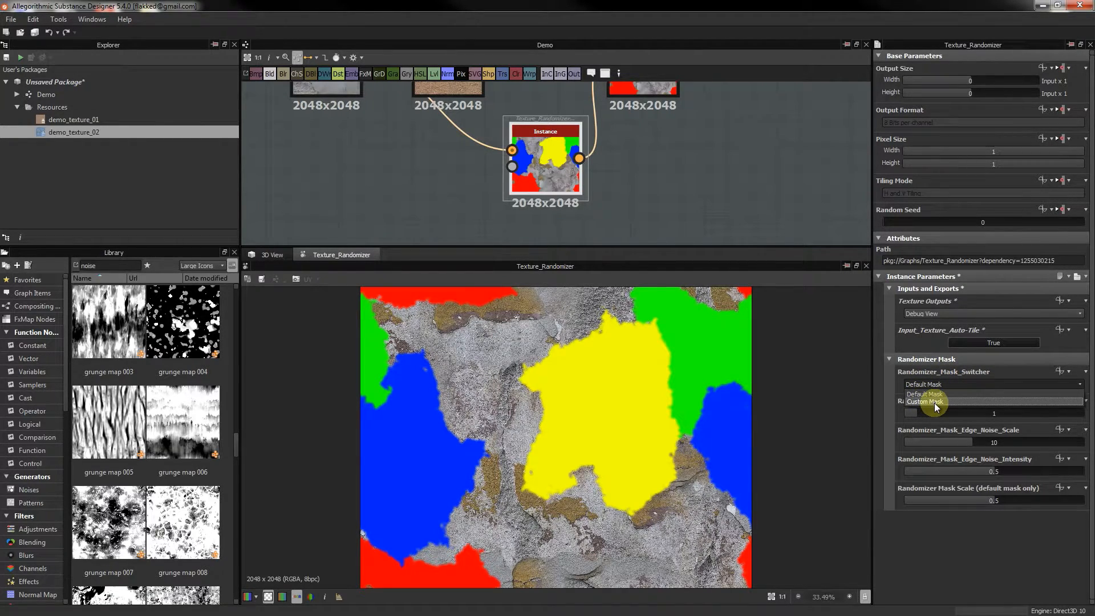
left_click(934, 403)
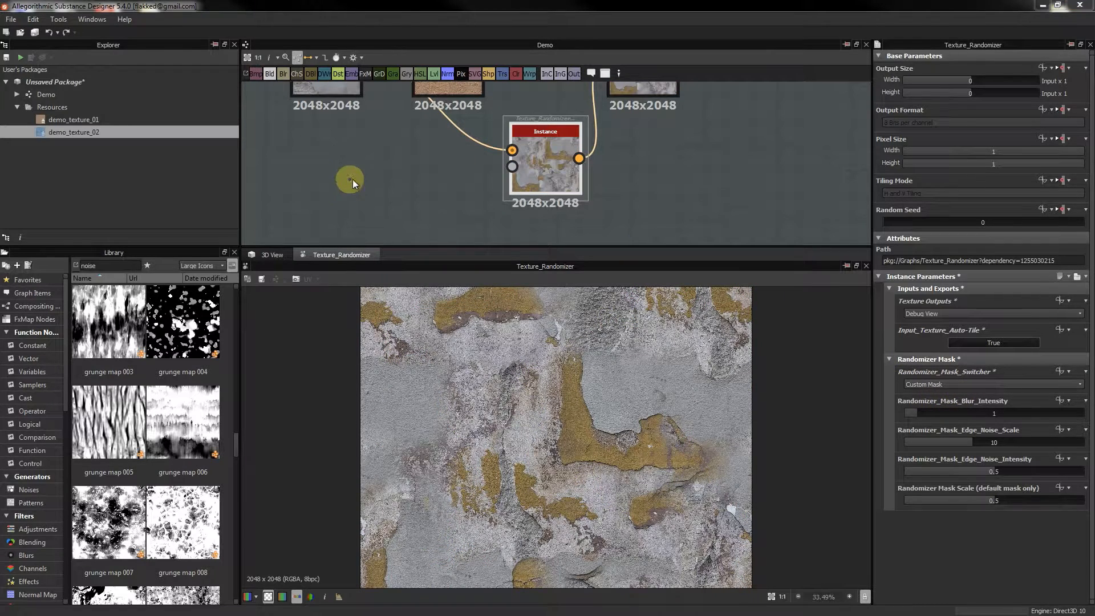
Add a Polygon 1 node in the empty graph area beside the randomizer node
left_click(362, 173)
key("space")
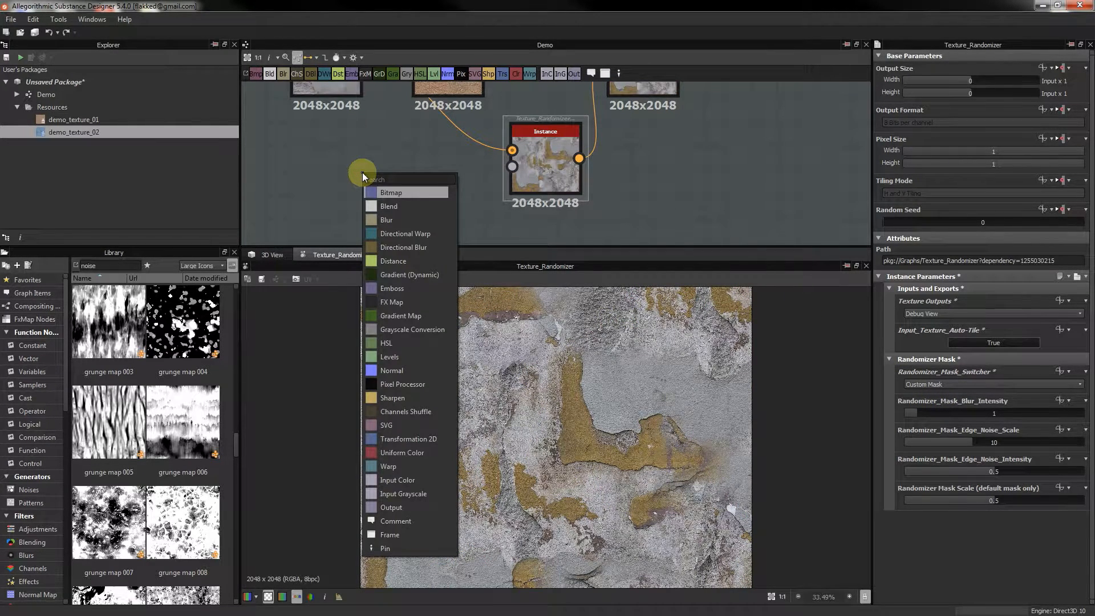
type("poly")
left_click(395, 192)
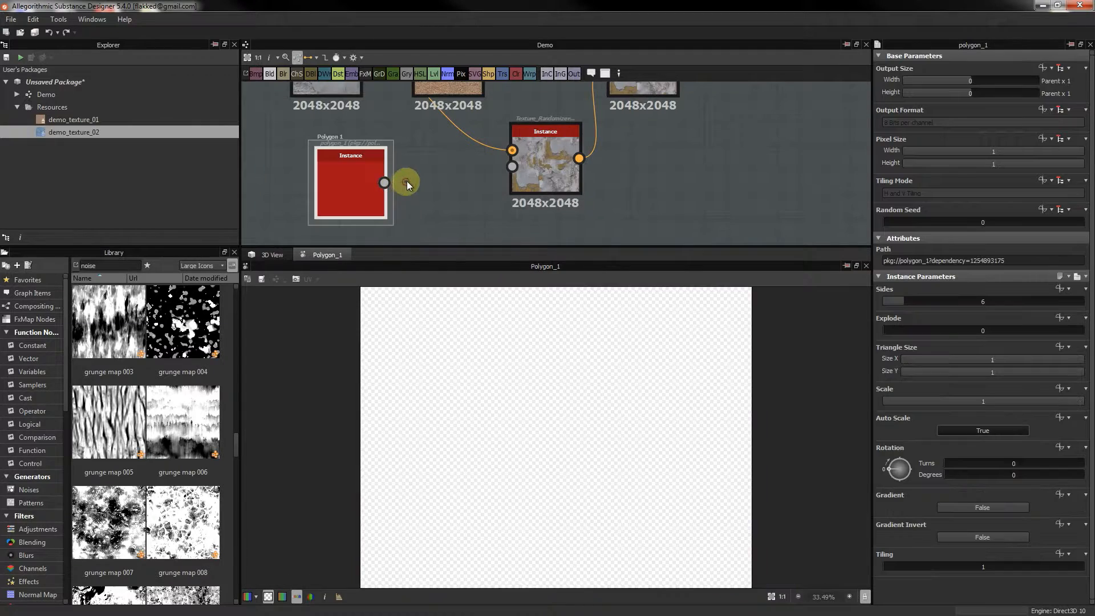
Set the Polygon 1 node's Scale to 0.6 and connect its output to the Texture_Randomizer's Randomizer_Mask_Custom_Input
left_click(1003, 401)
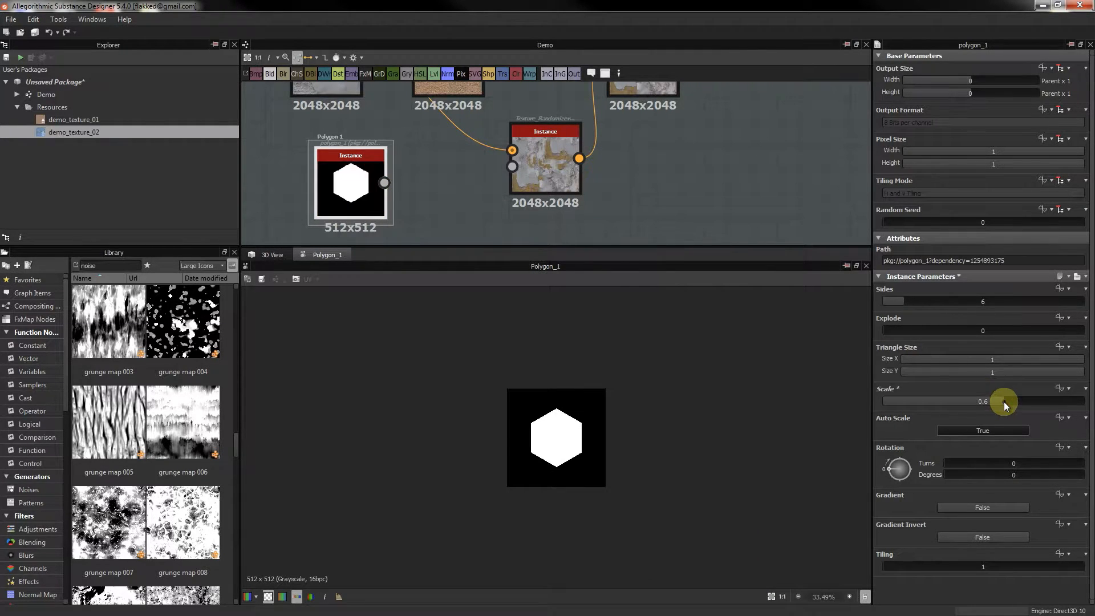
left_click_drag(384, 182, 511, 167)
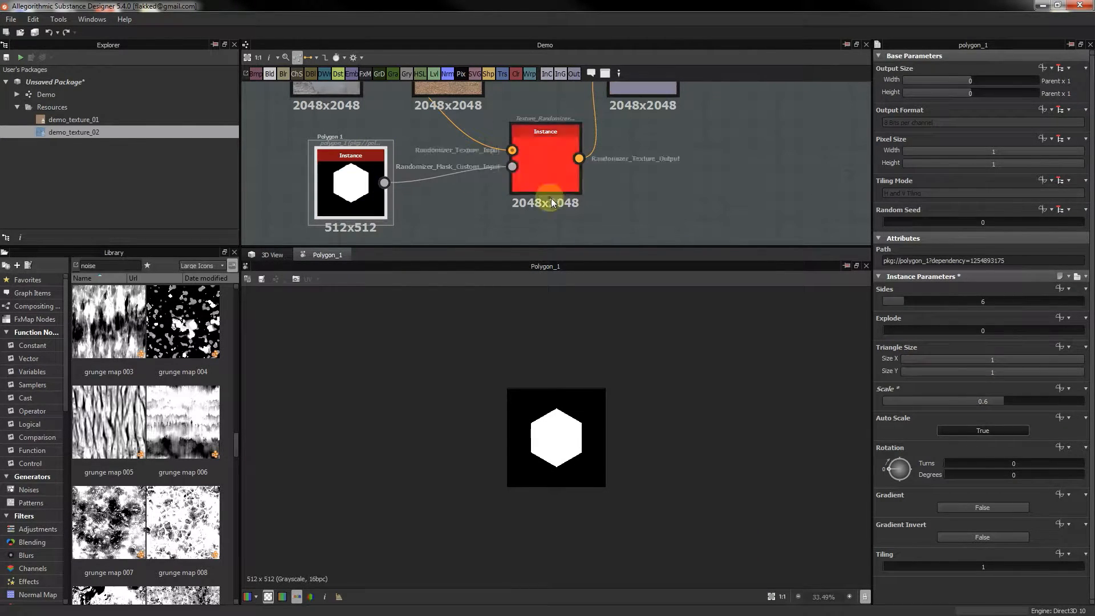
double_click(559, 176)
scroll(551, 350, "down", 1)
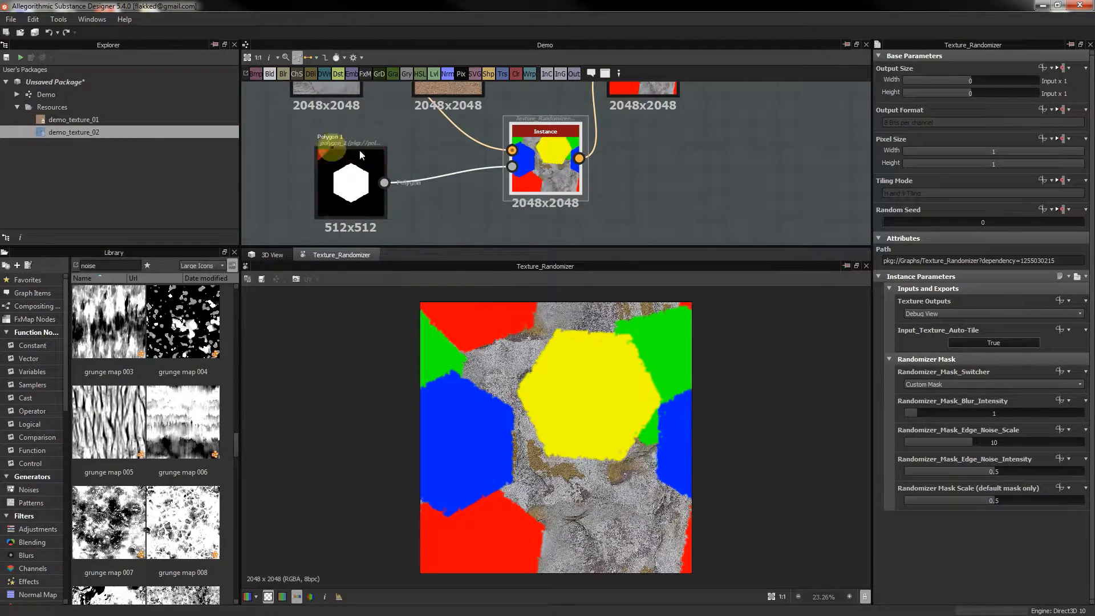
scroll(589, 422, "down", 1)
scroll(590, 428, "up", 2)
scroll(590, 427, "down", 1)
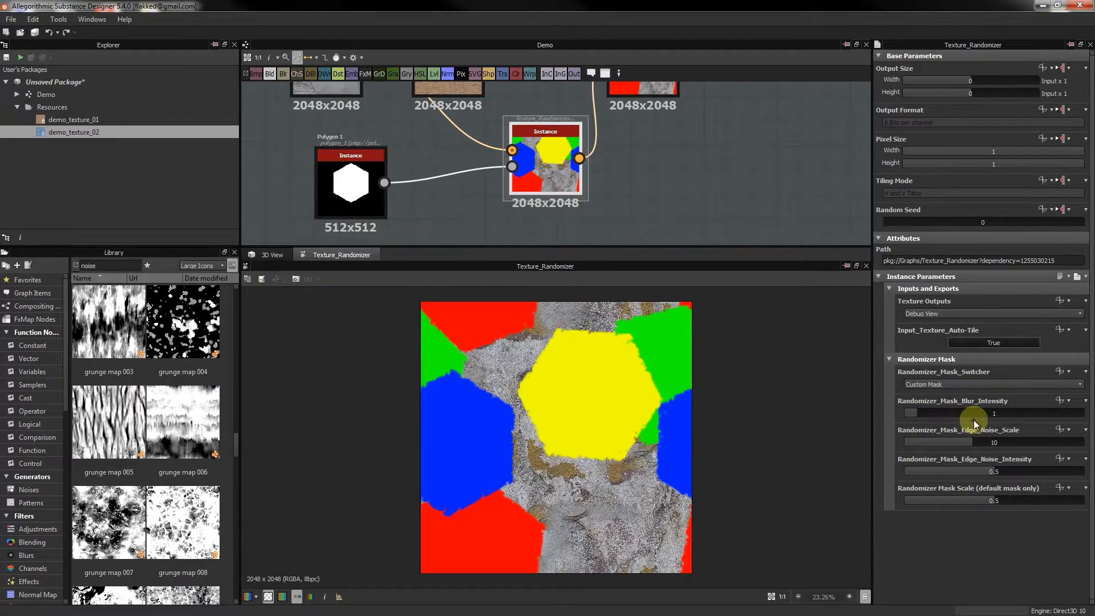
Try out different Randomizer_Mask_Blur_Intensity values on the Texture_Randomizer node, restoring the setting to 1 each time
scroll(568, 425, "up", 4)
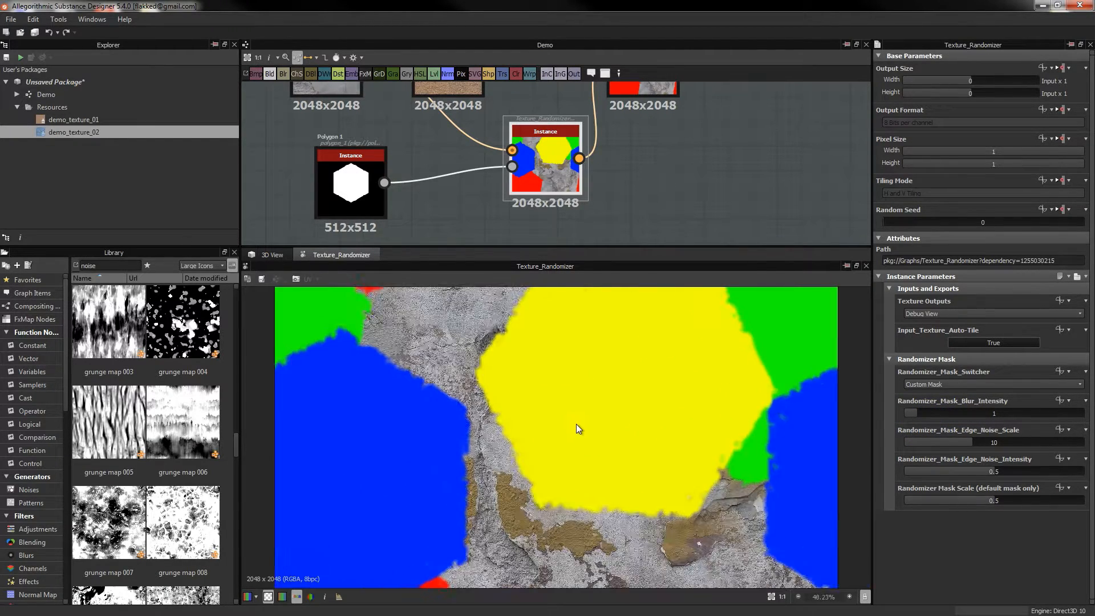
mouse_move(924, 413)
left_mouse_down()
mouse_move(1025, 409)
mouse_move(912, 412)
left_mouse_up()
double_click(935, 412)
type("1")
key("Return")
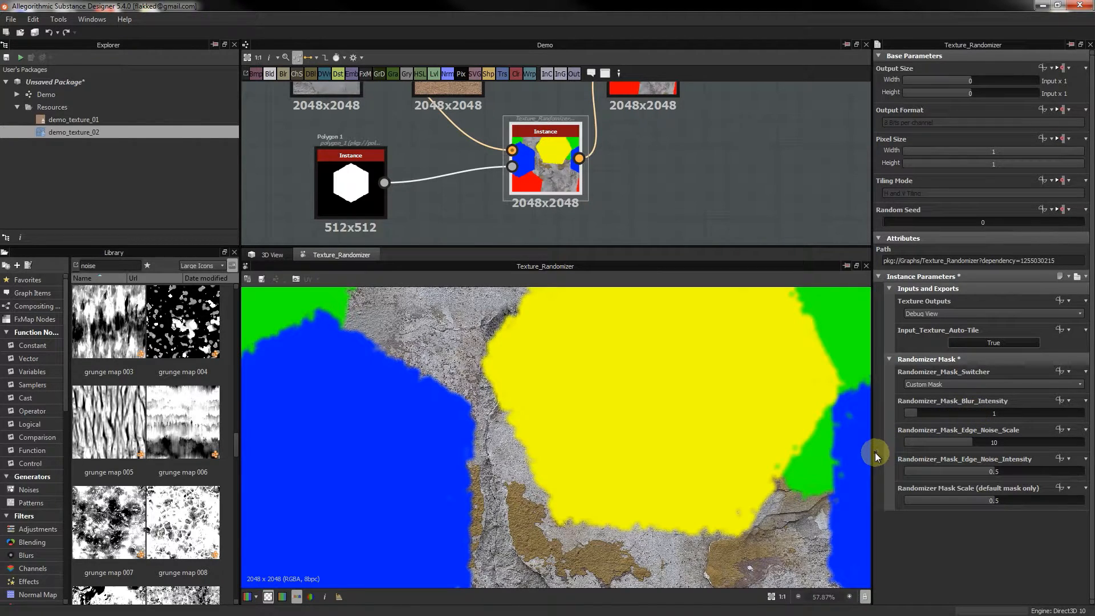
mouse_move(927, 417)
left_mouse_down()
mouse_move(981, 411)
mouse_move(923, 411)
left_mouse_up()
type("1")
key("Return")
Set Randomizer_Mask_Edge_Noise_Scale to 11 and Randomizer_Mask_Blur_Intensity to 0 on the Texture_Randomizer node
middle_click_drag(524, 371, 511, 413)
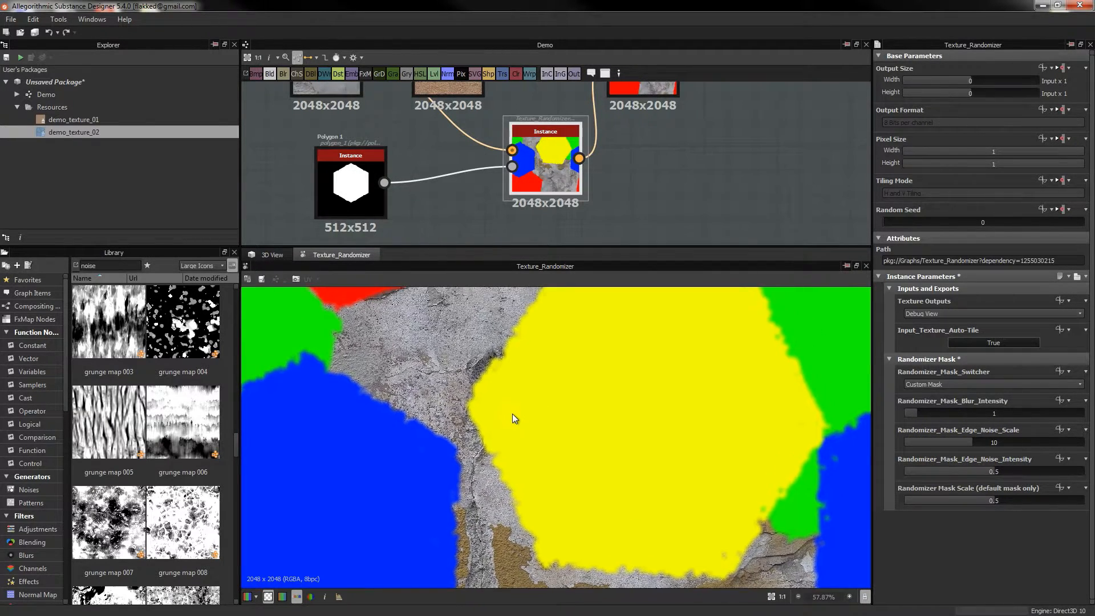
scroll(501, 403, "down", 4)
scroll(536, 341, "up", 3)
middle_click_drag(527, 341, 508, 380)
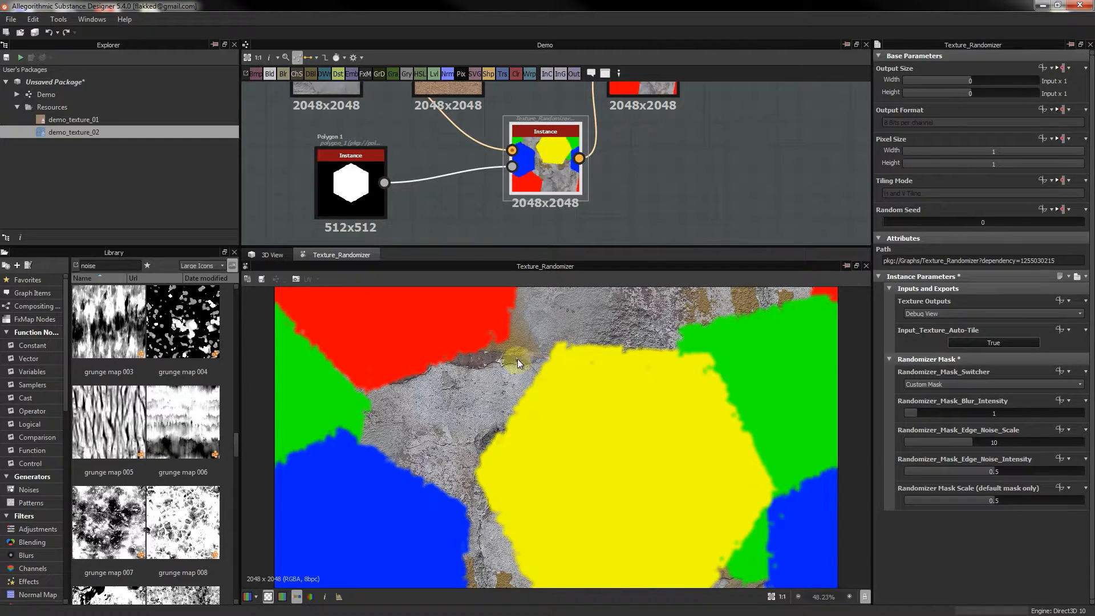
middle_click_drag(559, 474, 551, 376)
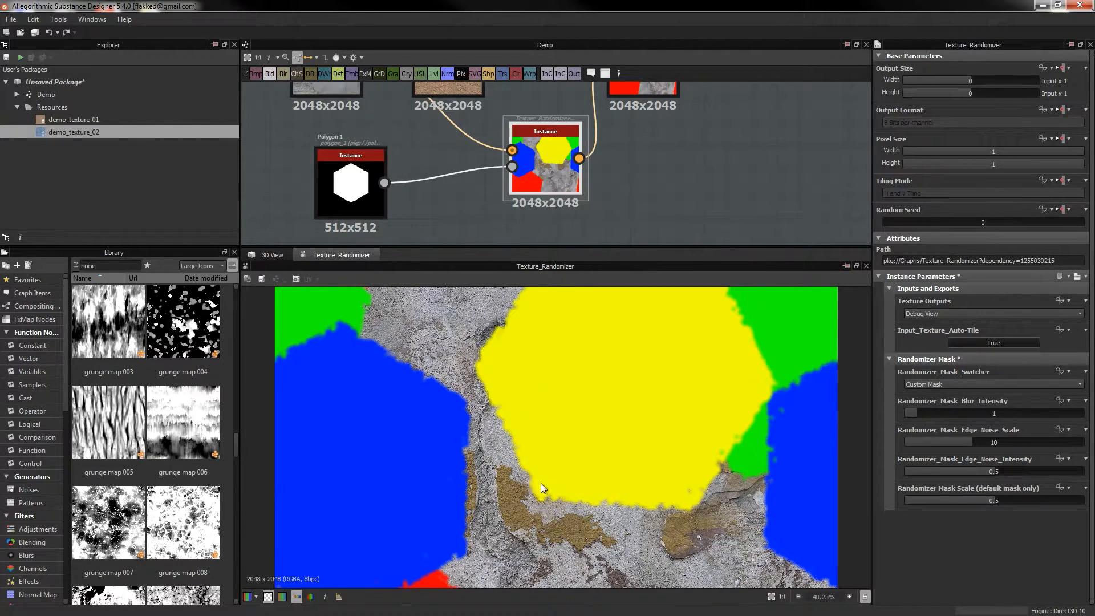
middle_click_drag(494, 348, 518, 405)
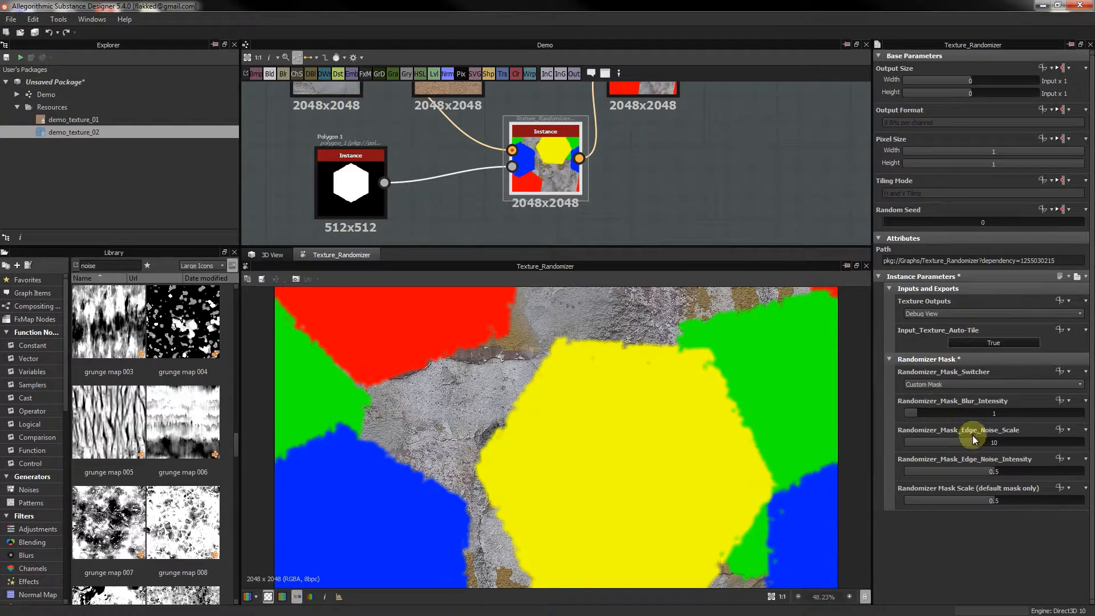
mouse_move(969, 438)
left_mouse_down()
mouse_move(1031, 435)
mouse_move(984, 439)
left_mouse_up()
double_click(943, 416)
type("0")
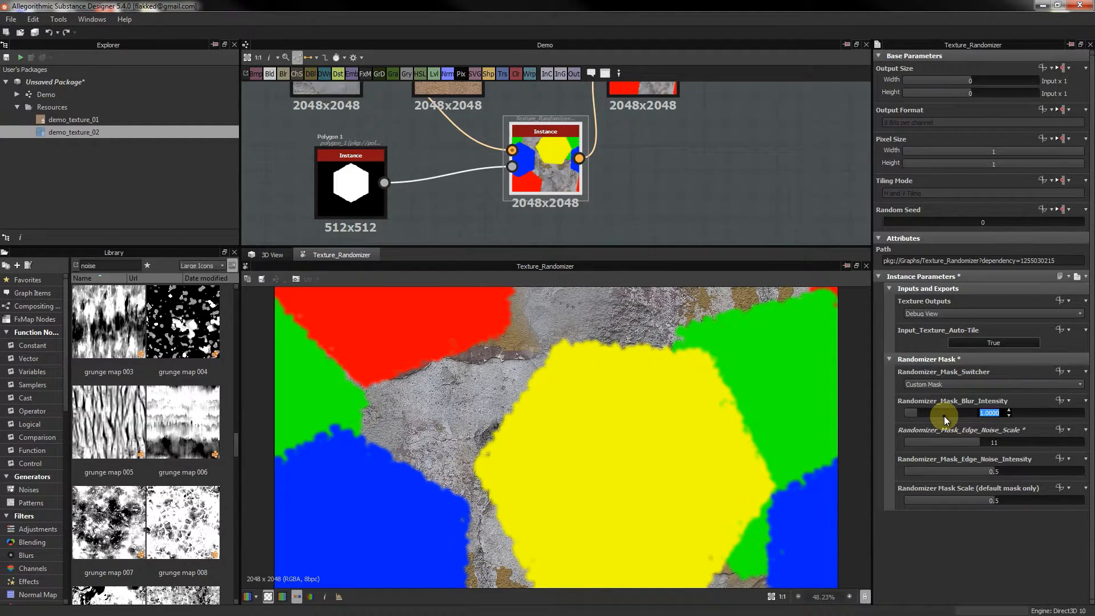
key("Return")
mouse_move(977, 439)
left_mouse_down()
mouse_move(926, 437)
mouse_move(1036, 433)
mouse_move(977, 442)
left_mouse_up()
Set Randomizer_Mask_Edge_Noise_Intensity to 0.24 and Randomizer Mask Scale to 0.18
left_click(977, 471)
left_click_drag(977, 469, 950, 473)
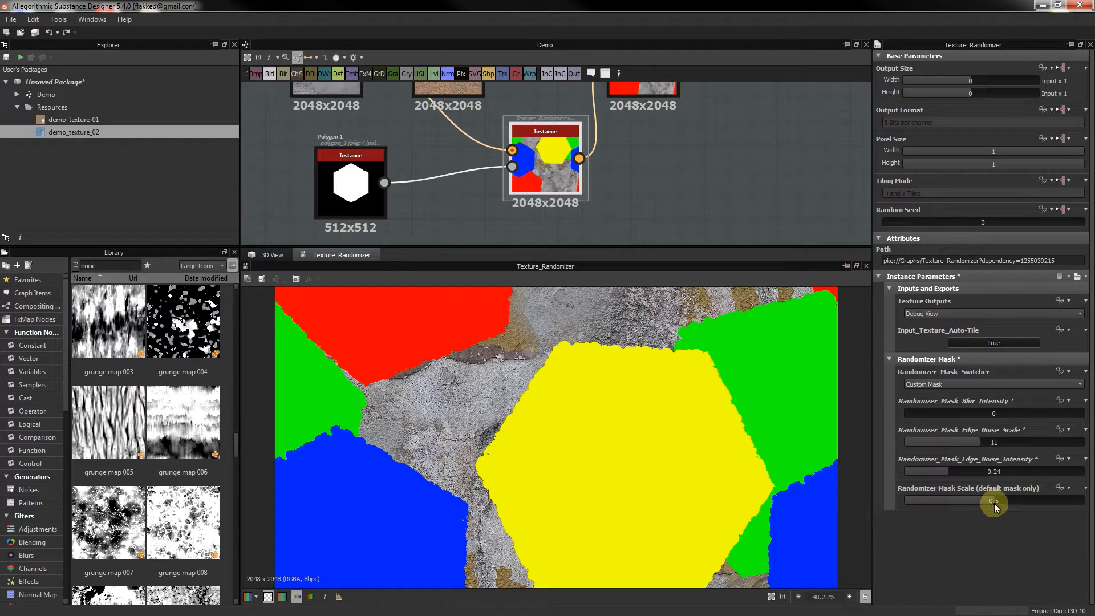
scroll(623, 395, "down", 2)
left_click_drag(1004, 508, 936, 497)
Set Randomizer_Mask_Switcher to Default Mask and Randomizer Mask Scale to 0.37 on the Texture_Randomizer node
middle_click_drag(592, 157, 588, 203)
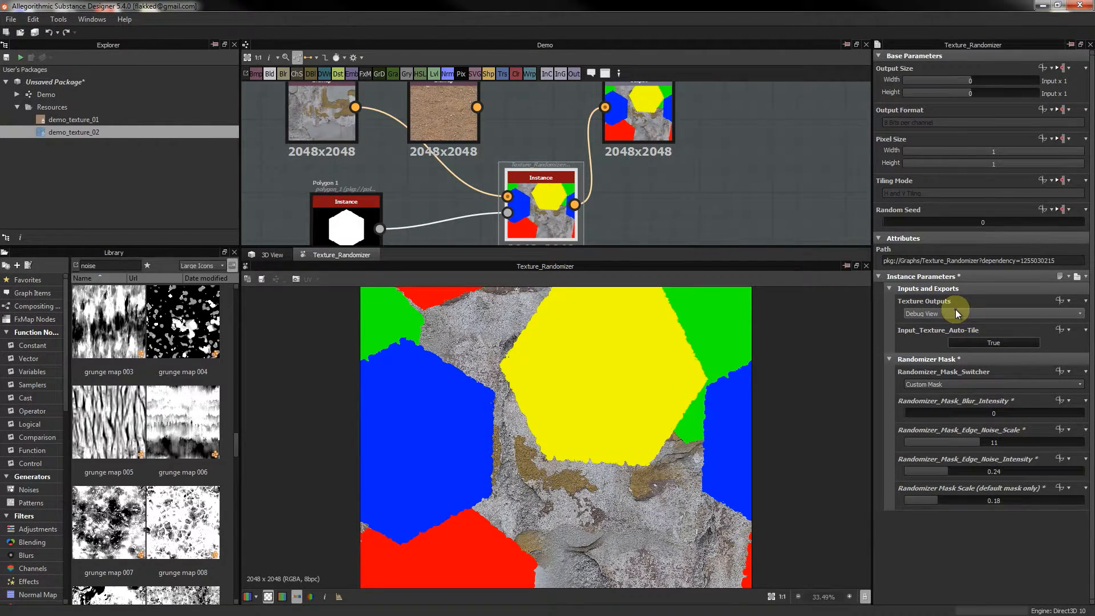
left_click(932, 384)
left_click(926, 394)
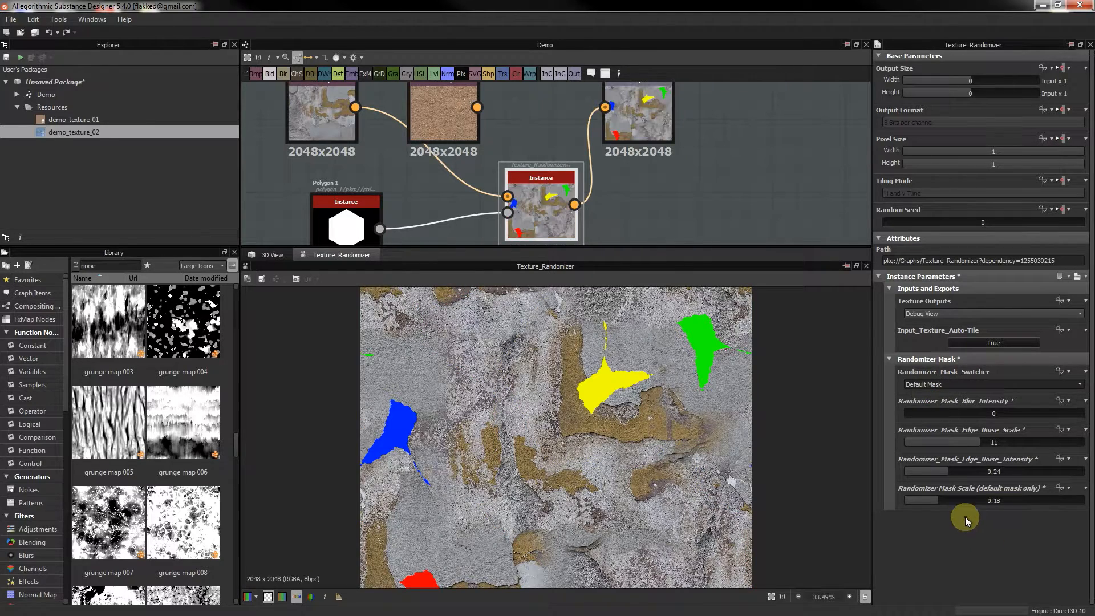
left_click_drag(932, 505, 970, 499)
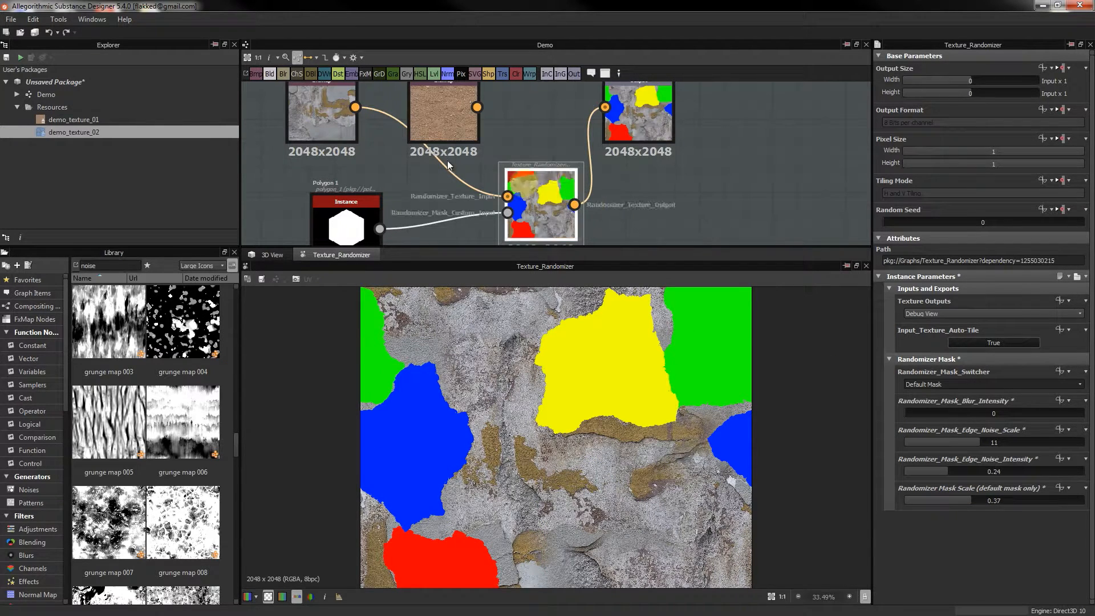
Move the Polygon 1 node slightly farther away from the Texture_Randomizer node in the graph
middle_click_drag(401, 170, 456, 101)
left_click(393, 164)
middle_click_drag(393, 164, 422, 208)
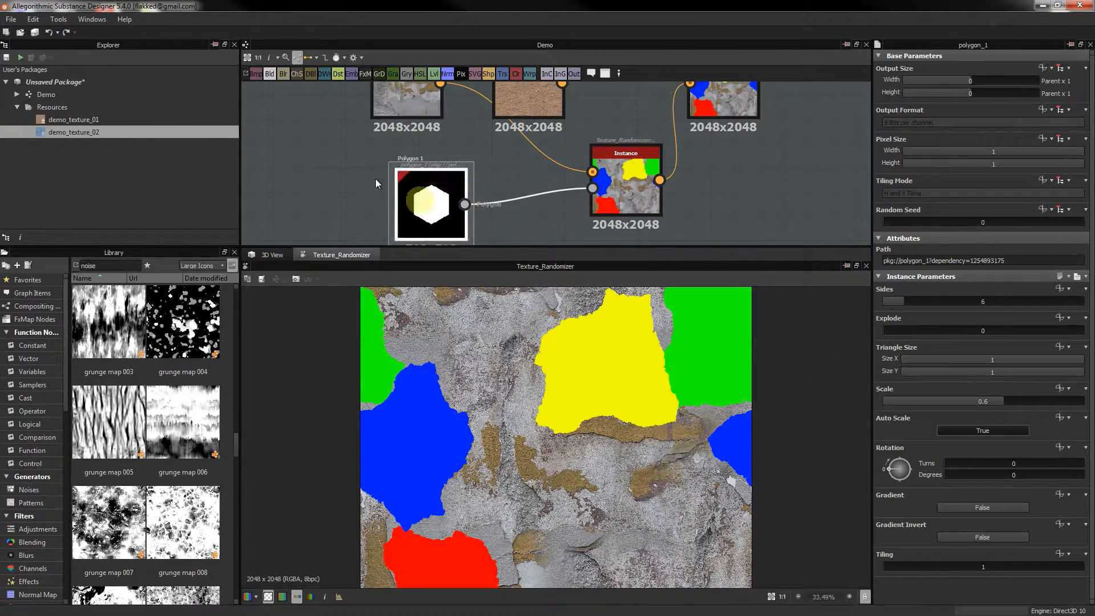
middle_click_drag(414, 147, 455, 124)
left_click_drag(450, 169, 426, 168)
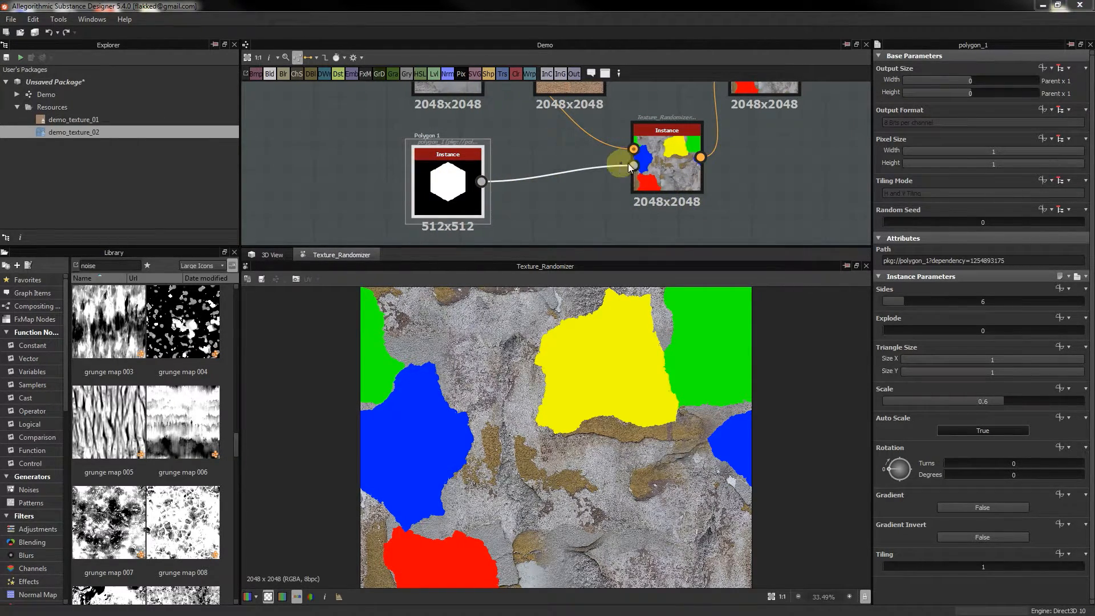
middle_click_drag(751, 170, 630, 215)
scroll(629, 215, "down", 2)
middle_click_drag(693, 191, 656, 164)
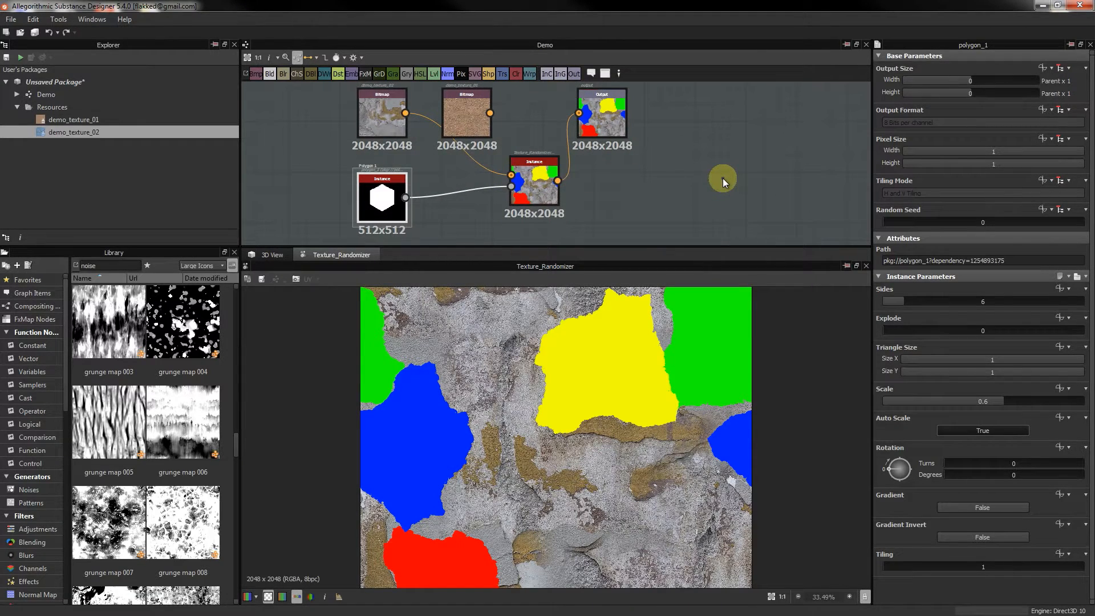